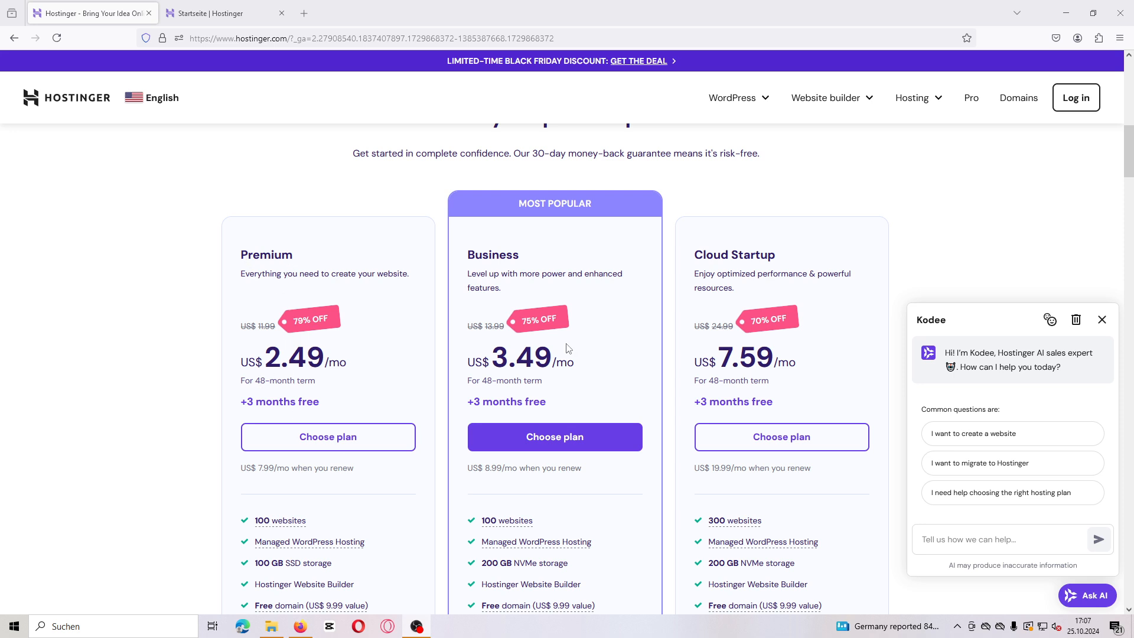
# Step: Compare the features of the Premium, Business and Cloud Startup hosting plans
pyautogui.scroll(-1, 560, 348)
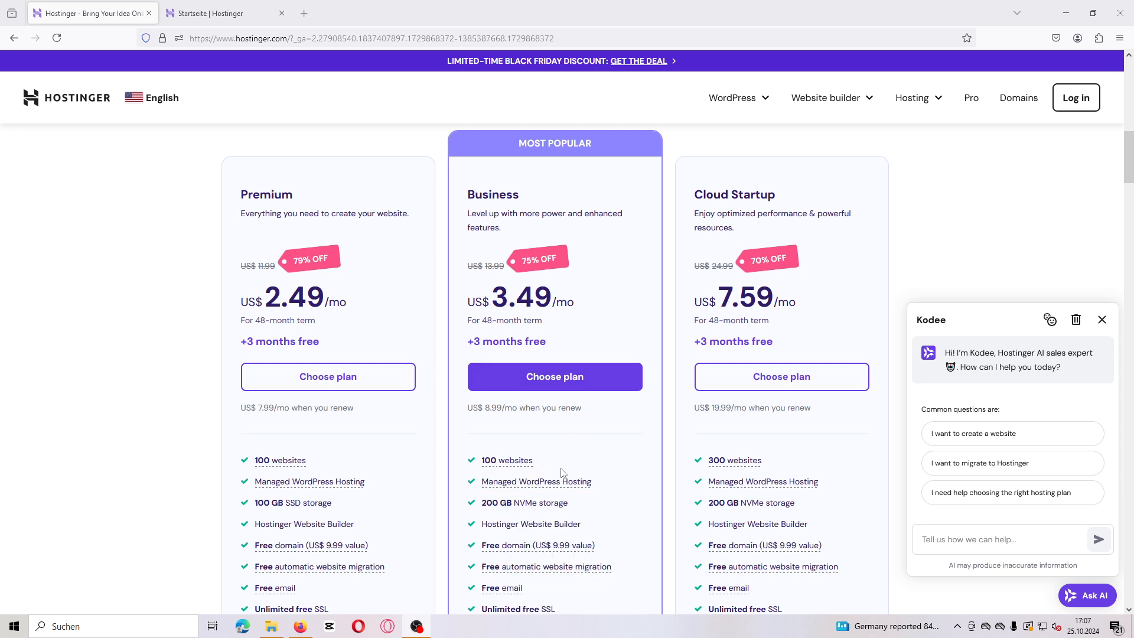
pyautogui.moveTo(556, 481)
pyautogui.scroll(-2, 617, 476)
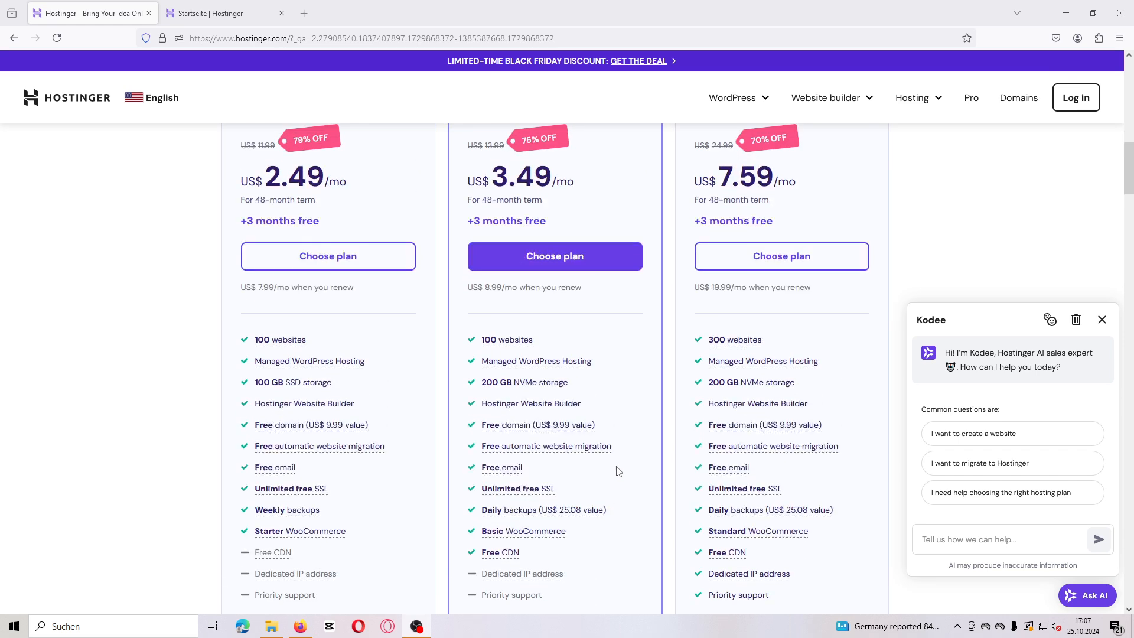
pyautogui.scroll(-4, 617, 472)
pyautogui.scroll(2, 617, 464)
pyautogui.scroll(2, 618, 465)
pyautogui.scroll(-1, 618, 465)
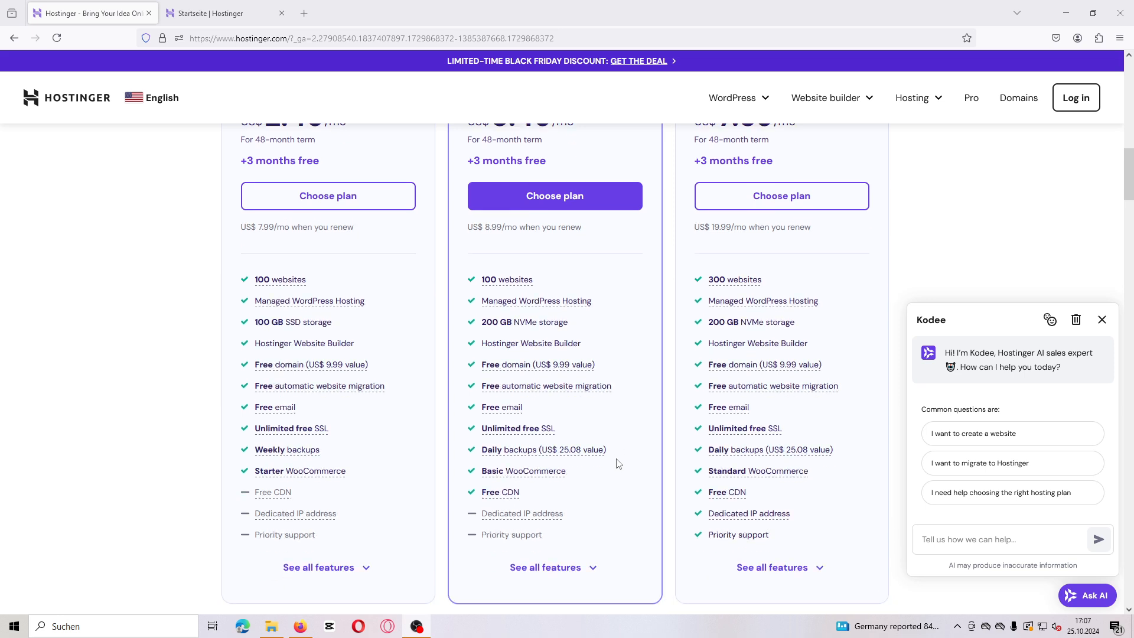
pyautogui.scroll(4, 618, 464)
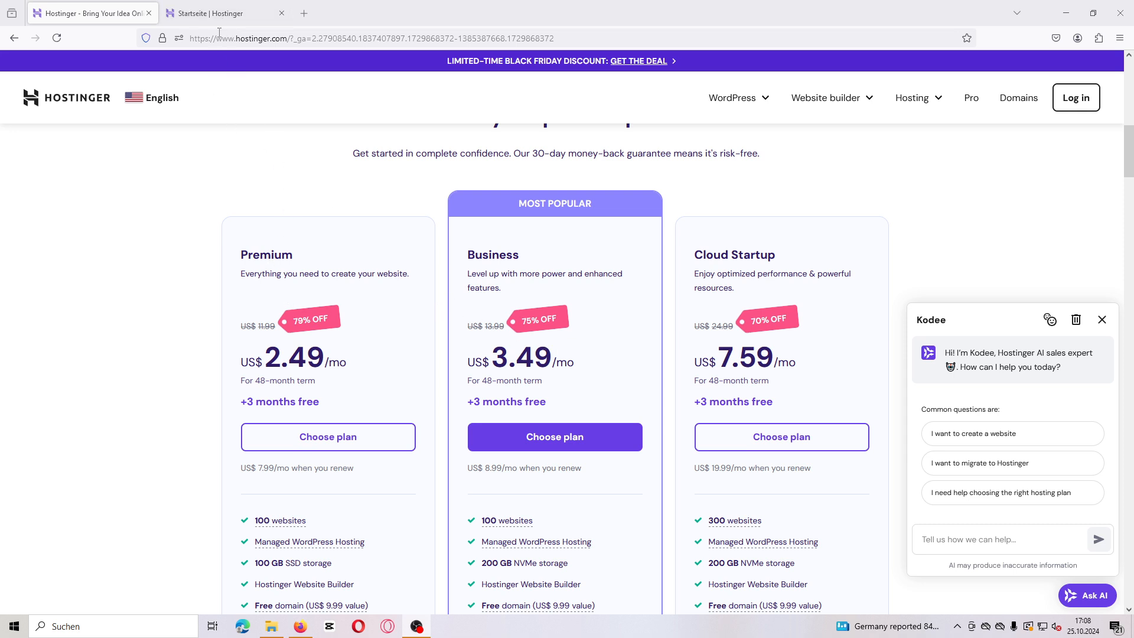
# Step: In the hosting control panel, add a new website using the Hostinger Website Builder
pyautogui.click(228, 13)
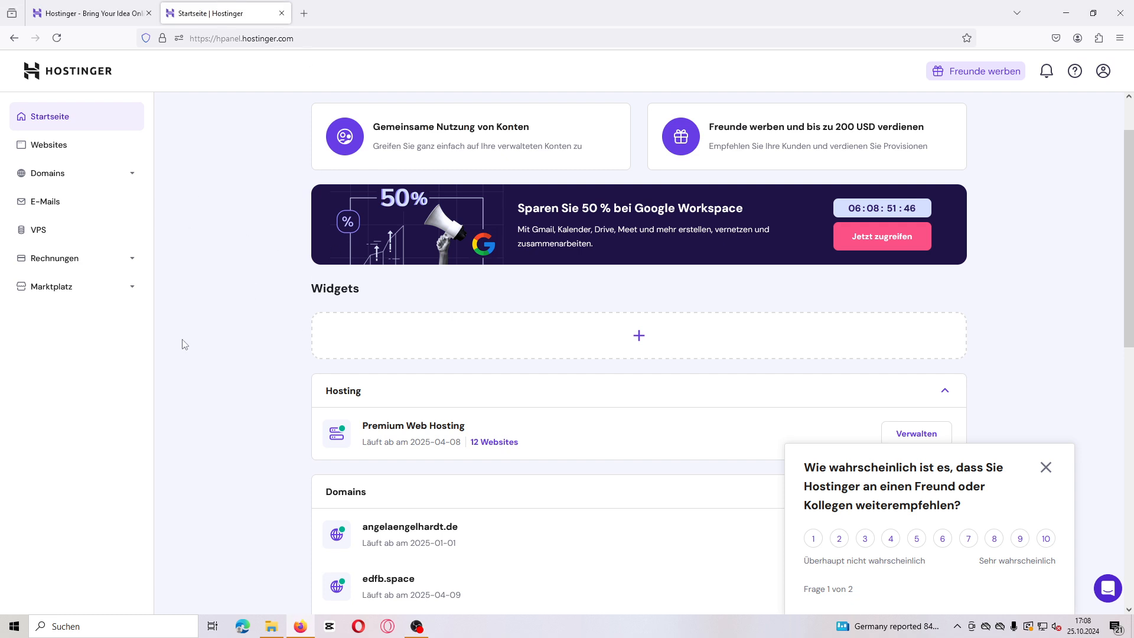
pyautogui.click(49, 153)
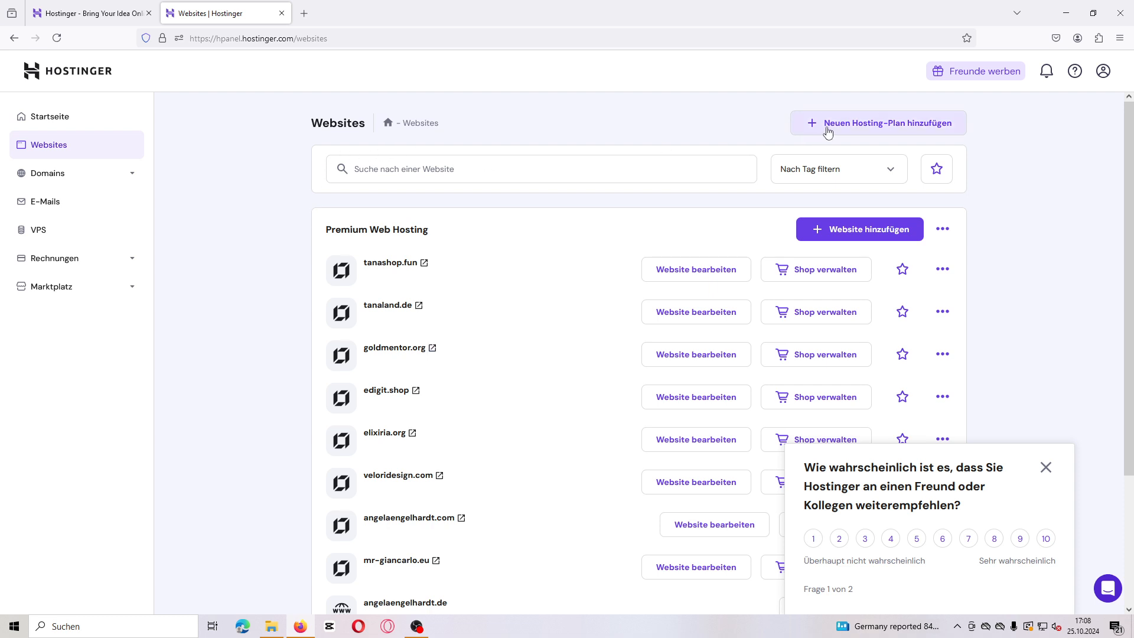
pyautogui.click(844, 232)
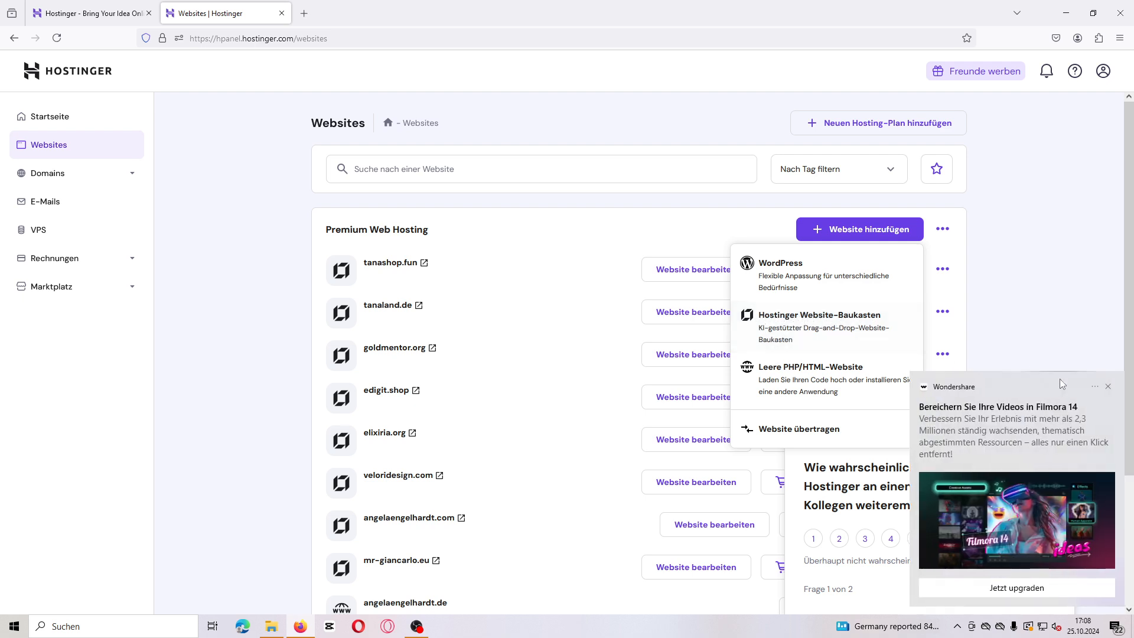
pyautogui.click(797, 327)
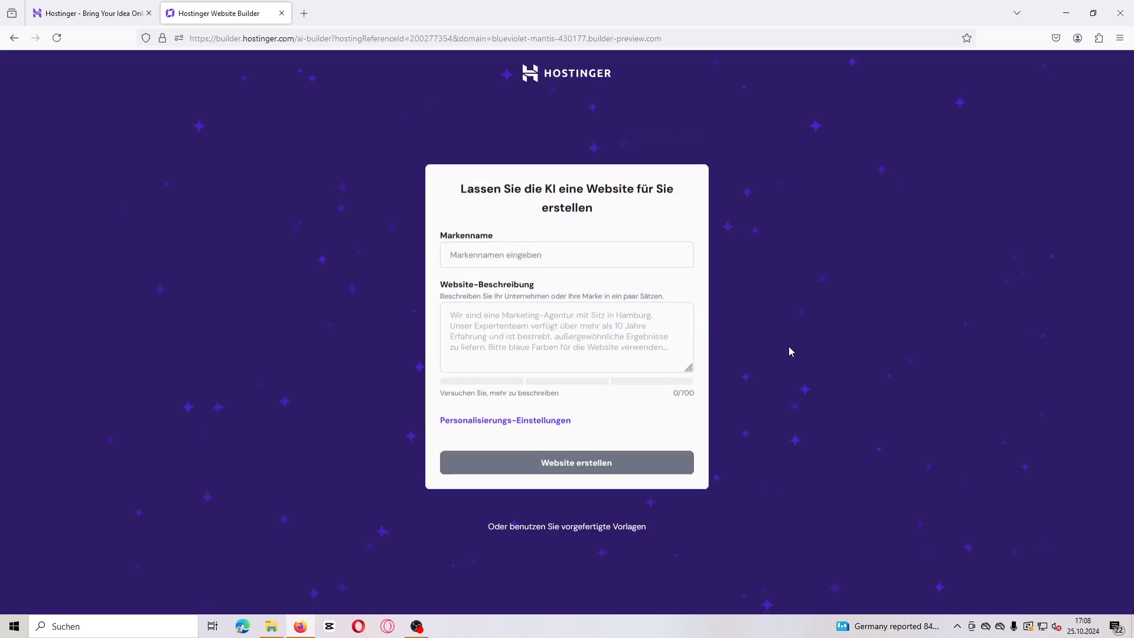
# Step: Enter soavola_bijoux as the brand name and move to the website description field
pyautogui.click(452, 257)
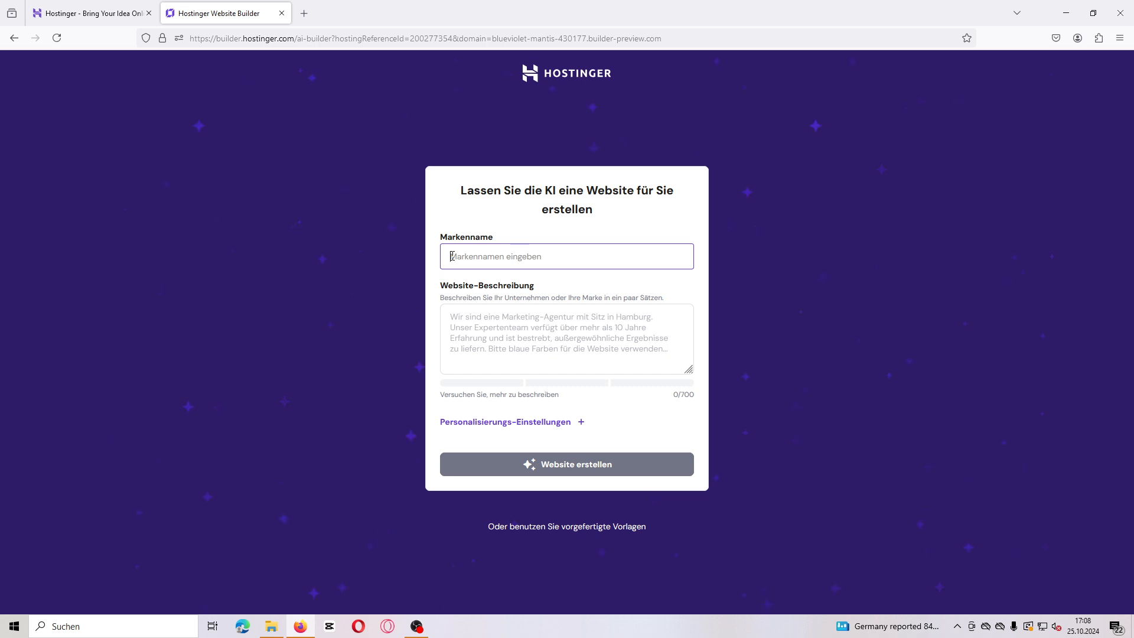
pyautogui.write('soa')
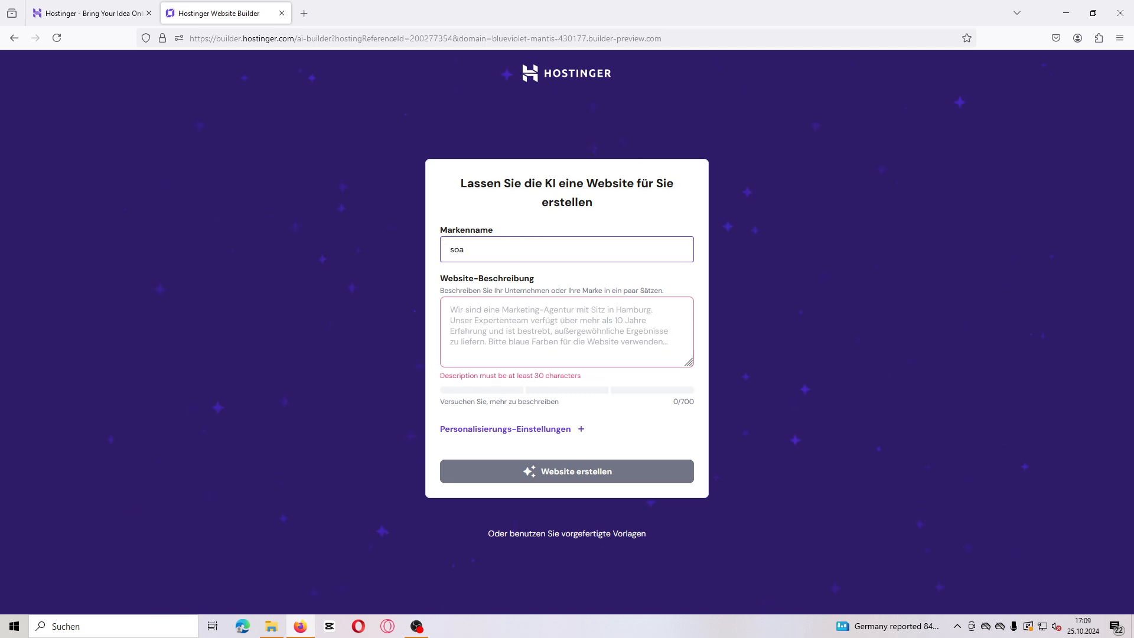
pyautogui.write('vola')
pyautogui.write('_bojoux')
pyautogui.click(453, 320)
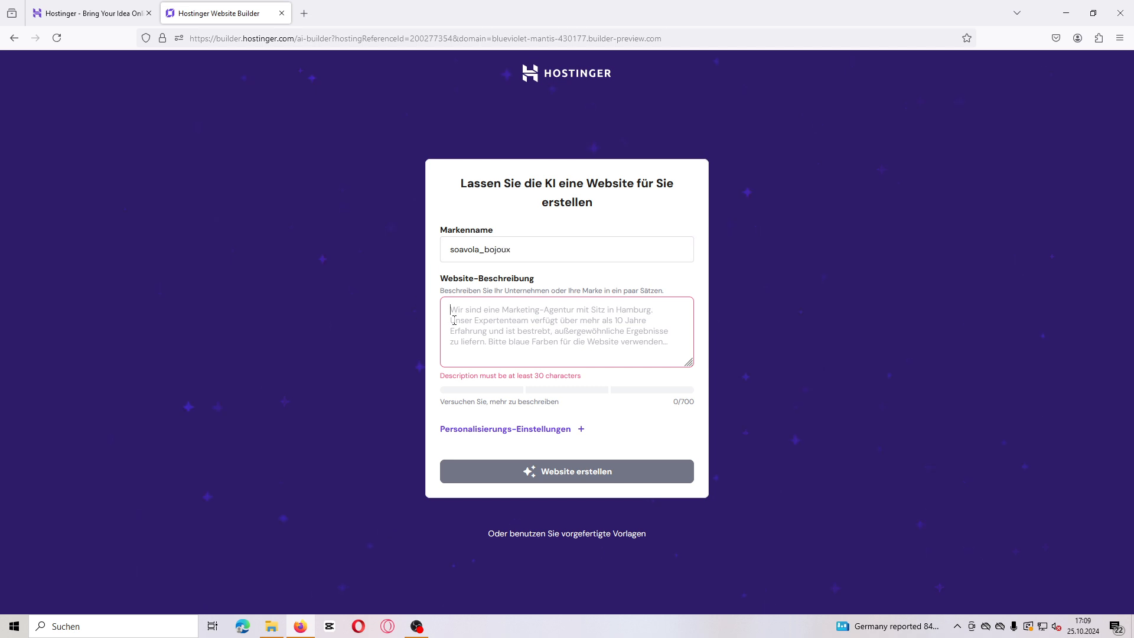
pyautogui.click(495, 250)
pyautogui.press('BackSpace')
pyautogui.write('i')
pyautogui.click(453, 315)
# Step: Open the DeepL translator in a new browser tab
pyautogui.click(304, 13)
pyautogui.click(256, 40)
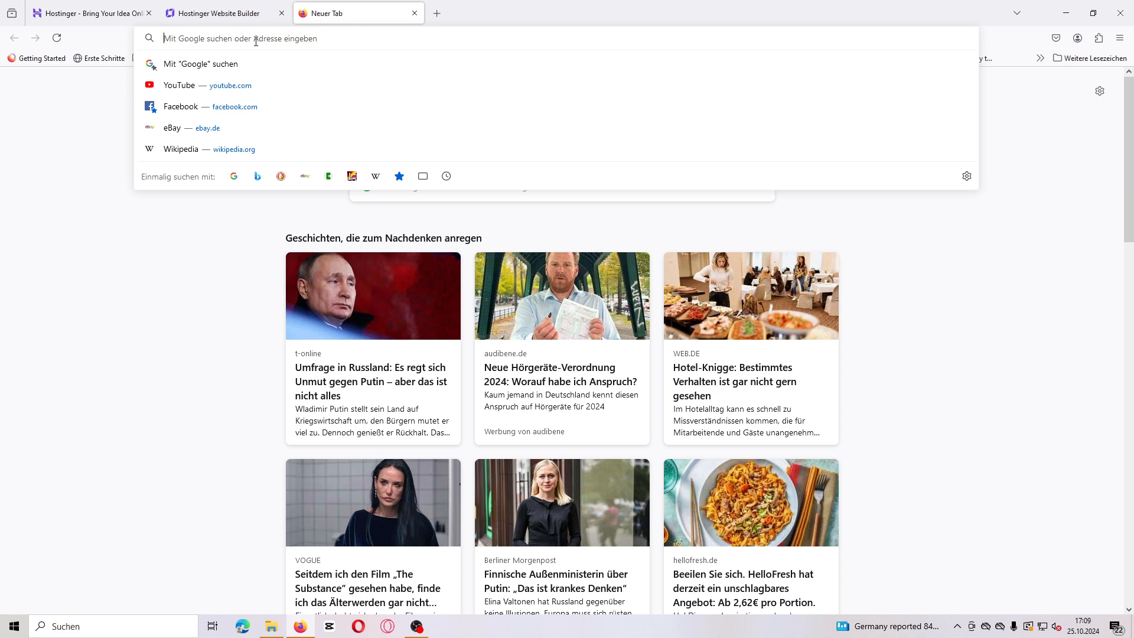
pyautogui.click(224, 11)
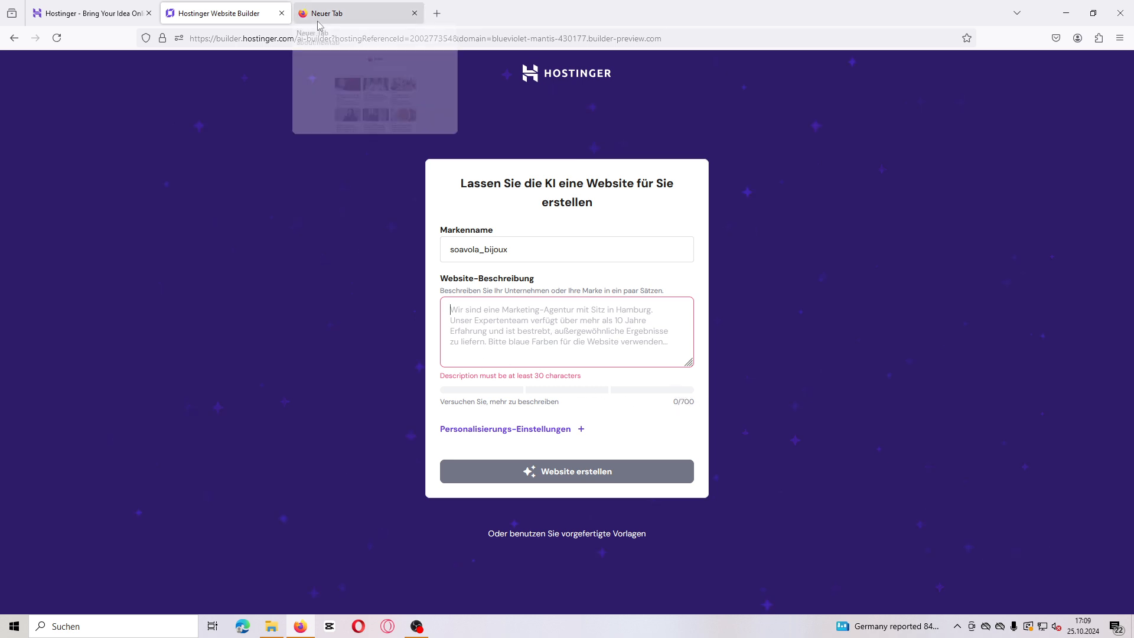
pyautogui.click(340, 8)
pyautogui.click(188, 38)
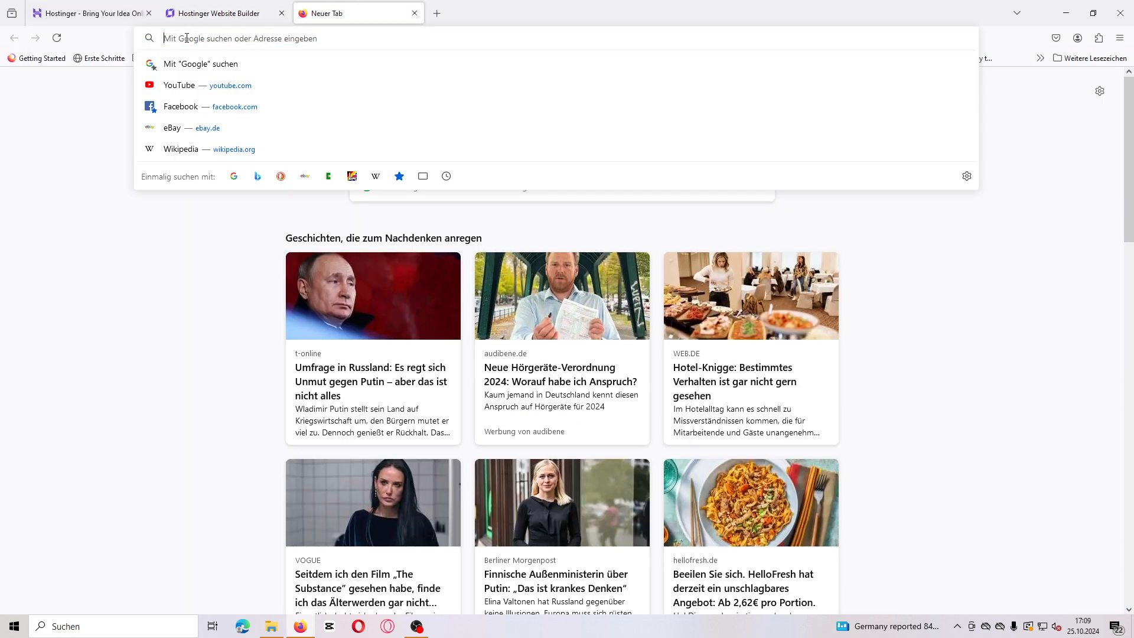
pyautogui.write('deepl.com/')
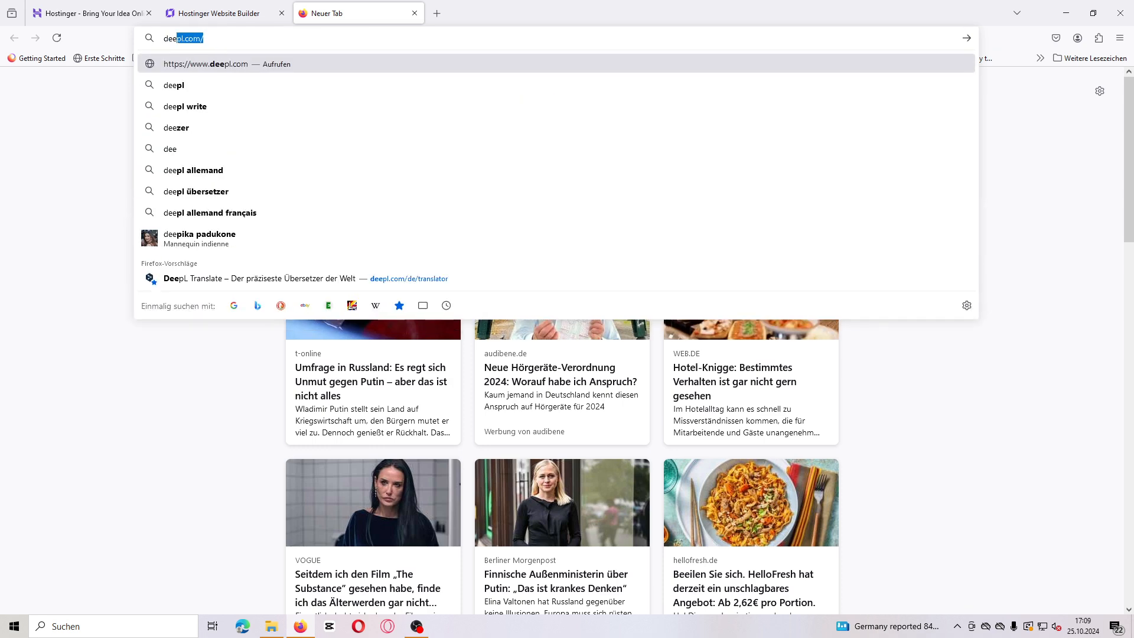
pyautogui.press('Return')
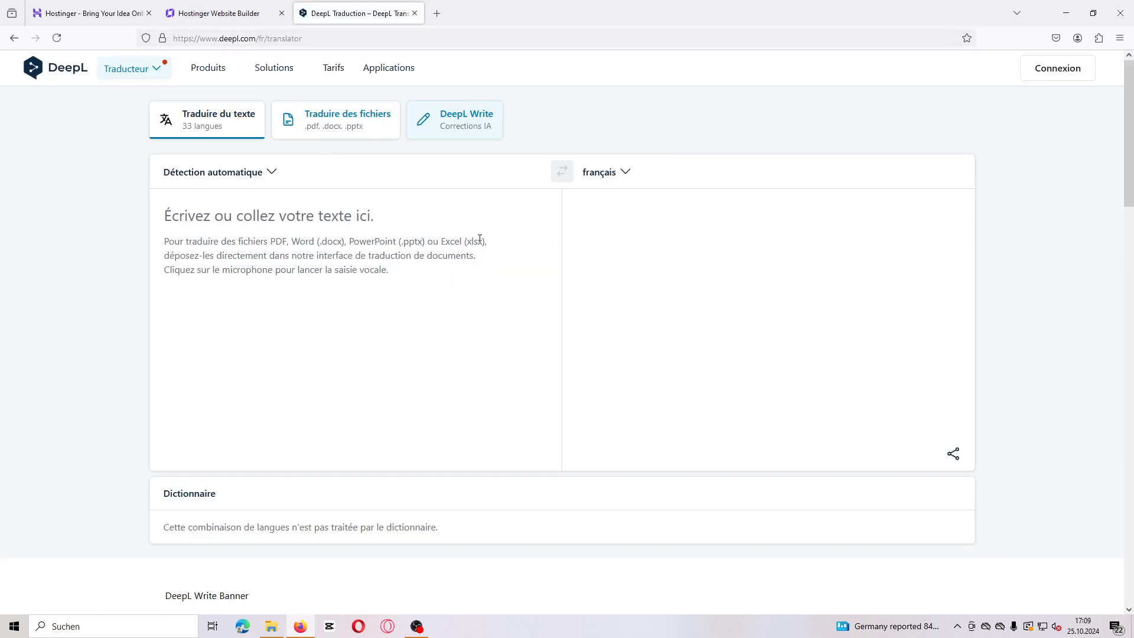
# Step: Set the translation target language to English (American) and dismiss the extension popup
pyautogui.click(626, 171)
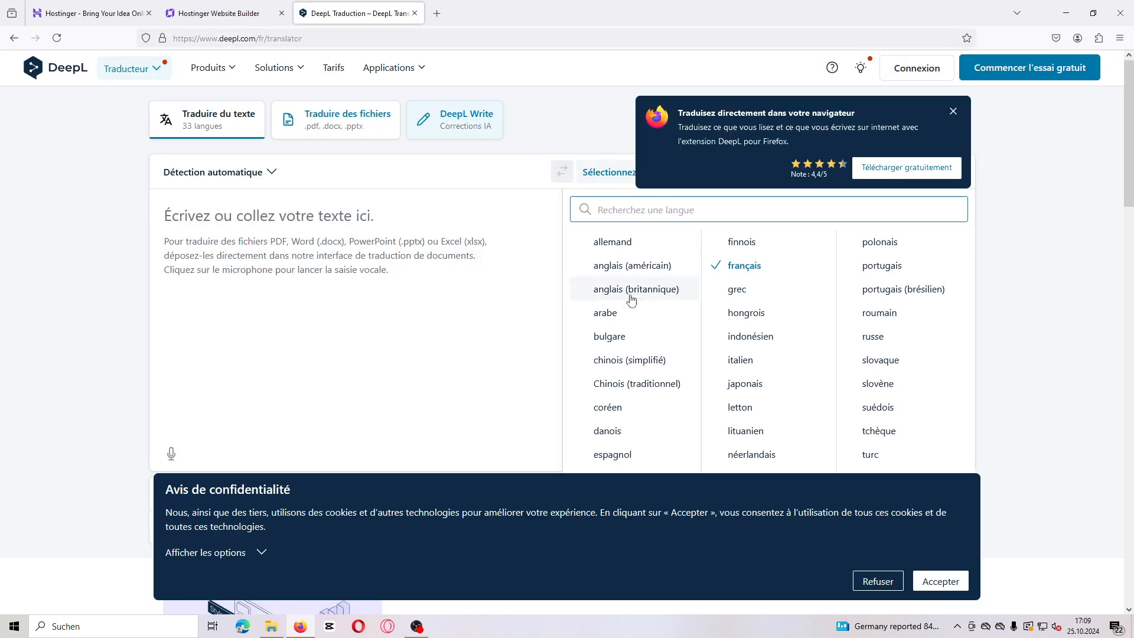
pyautogui.scroll(-10, 615, 319)
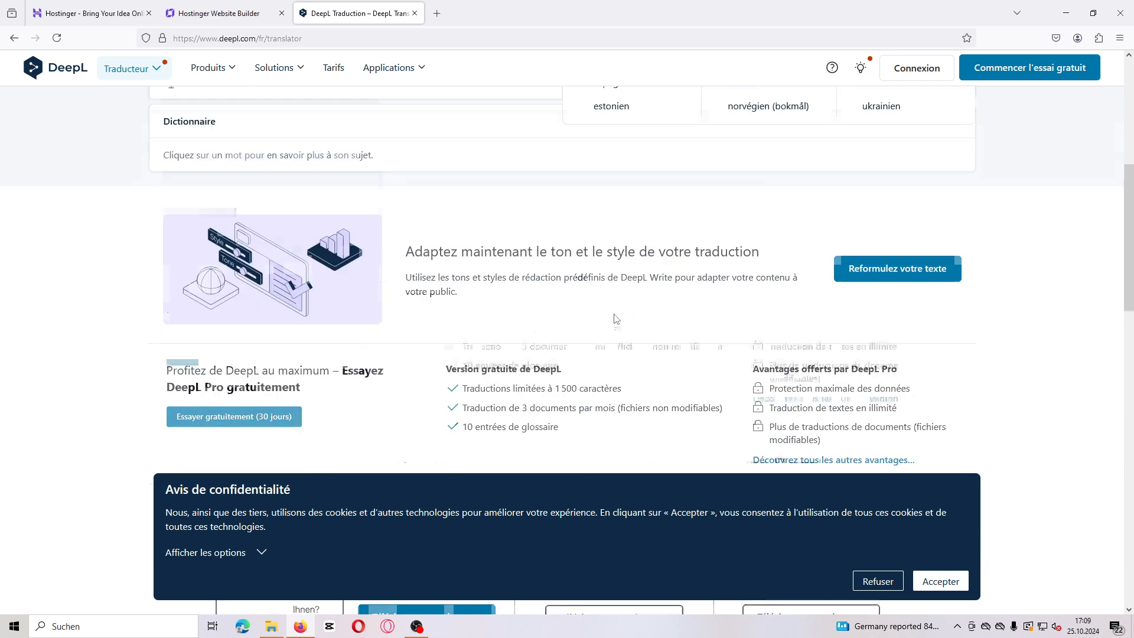
pyautogui.scroll(9, 596, 222)
pyautogui.scroll(1, 602, 240)
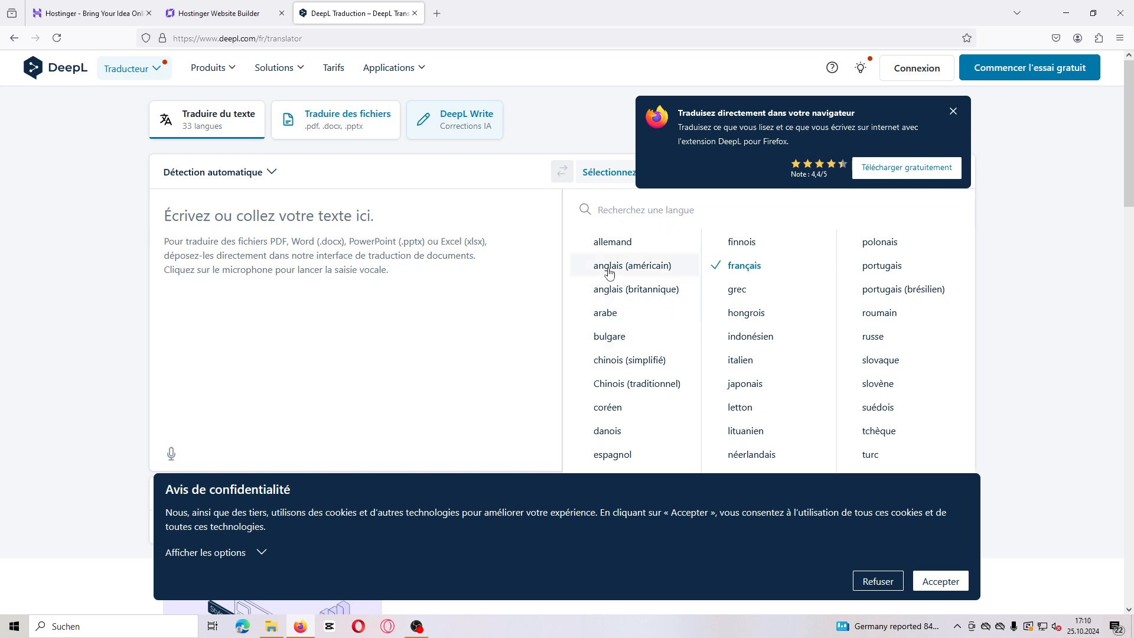
pyautogui.click(607, 267)
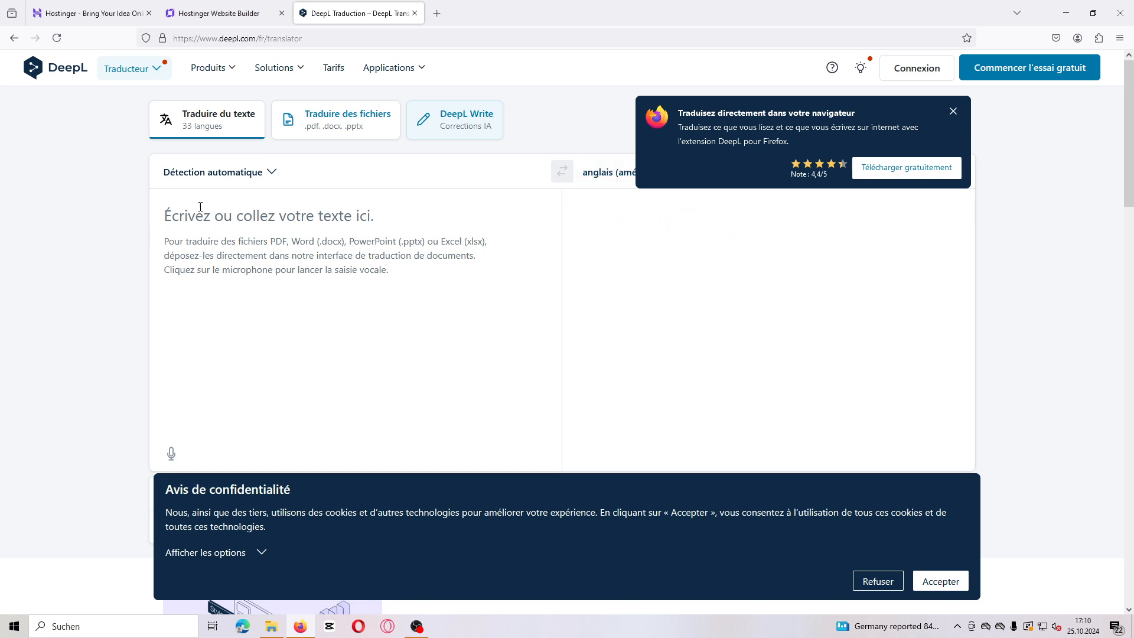
pyautogui.click(953, 112)
pyautogui.click(177, 228)
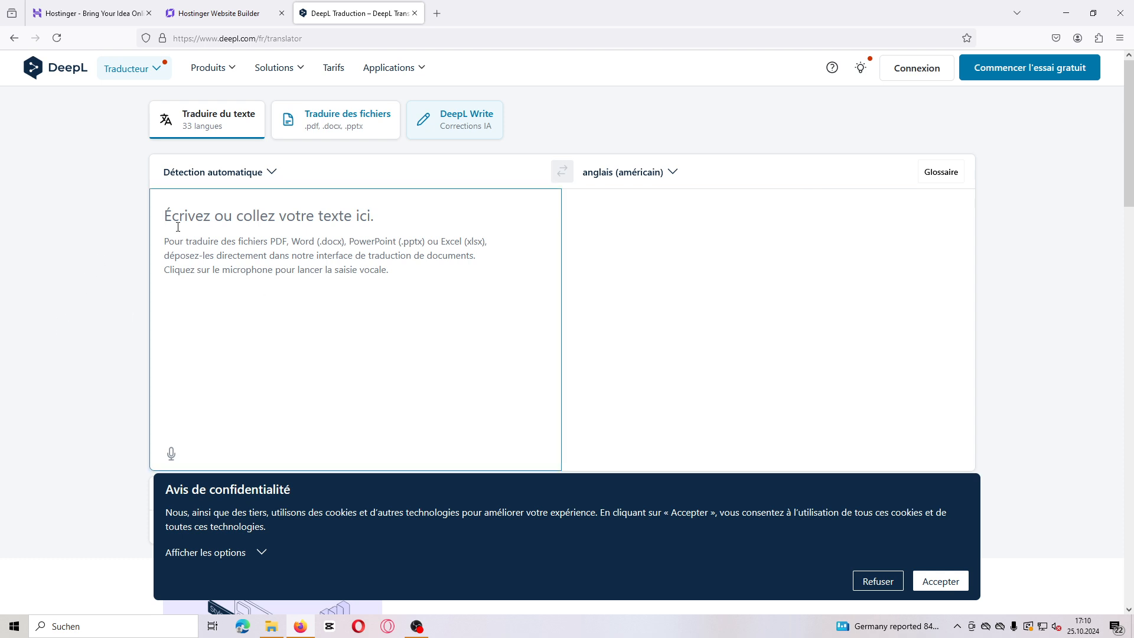
pyautogui.write('crée')
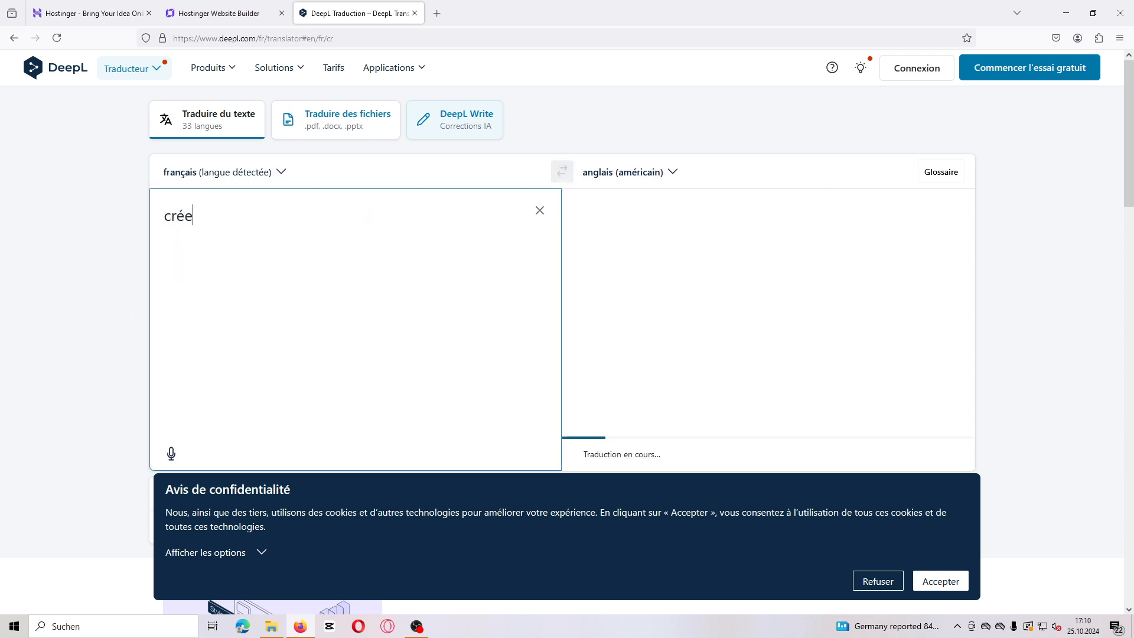
pyautogui.write(' un s')
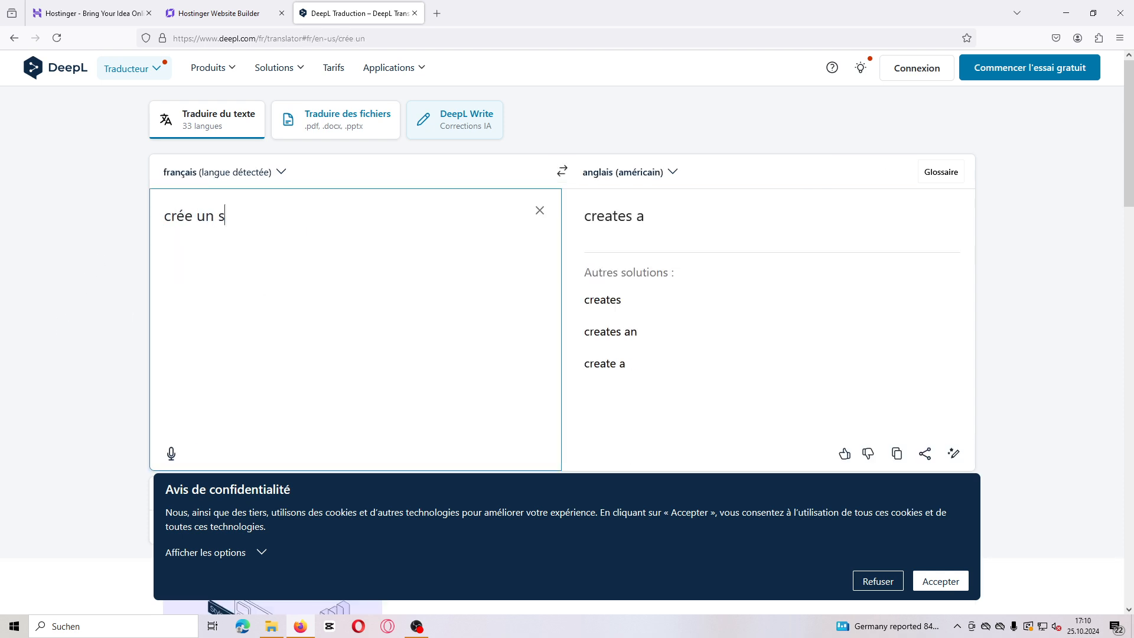
pyautogui.write('ite E')
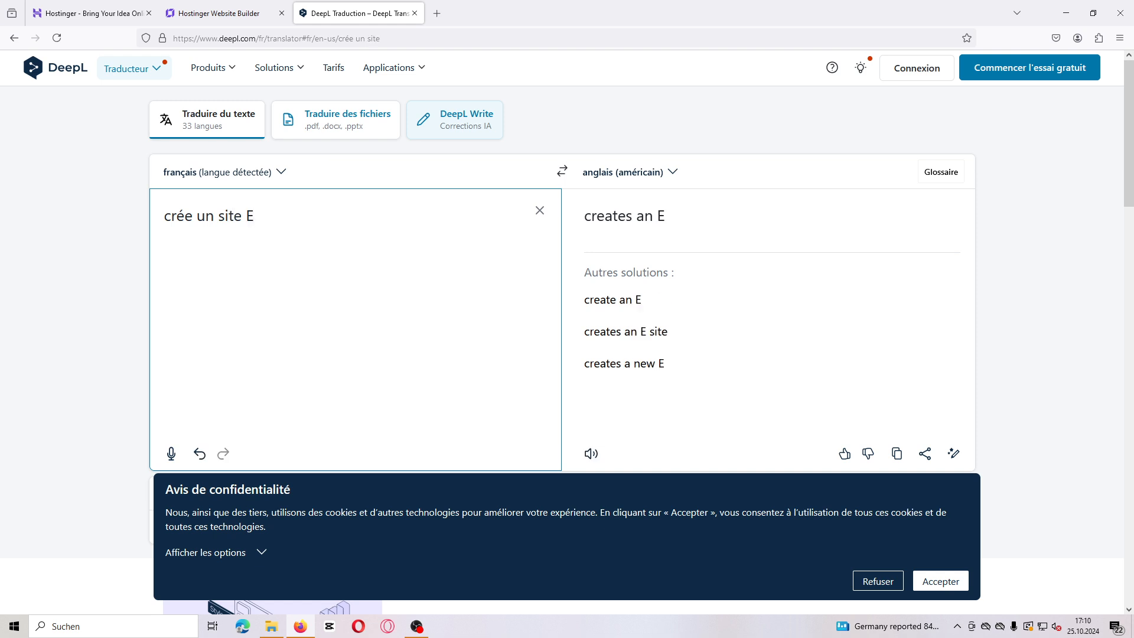
pyautogui.write('commerce')
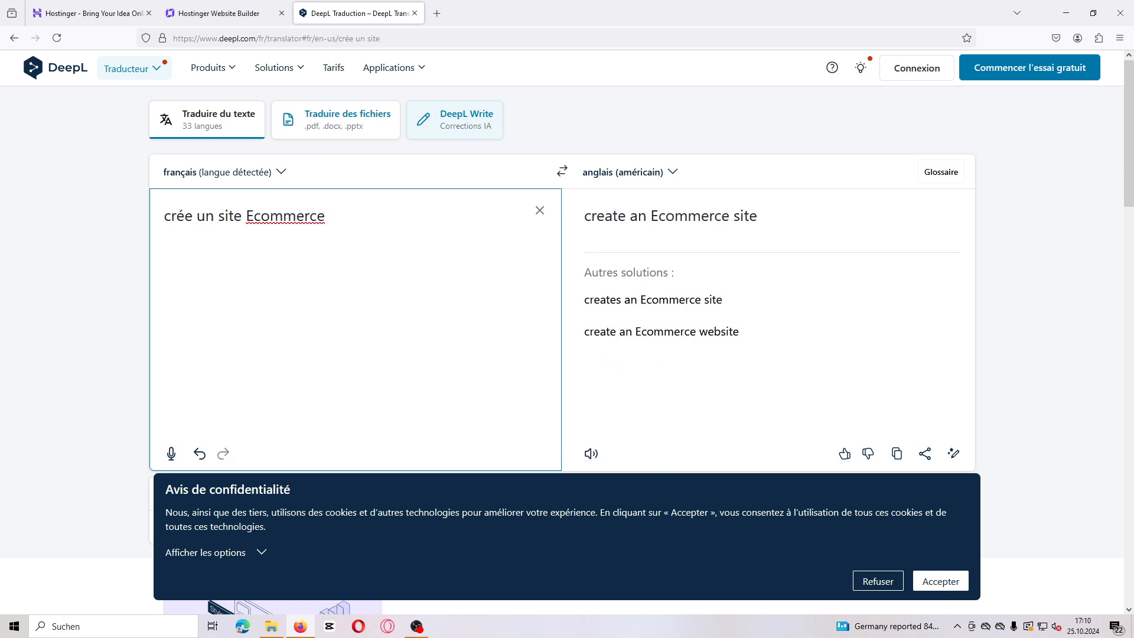
pyautogui.write(' de bi')
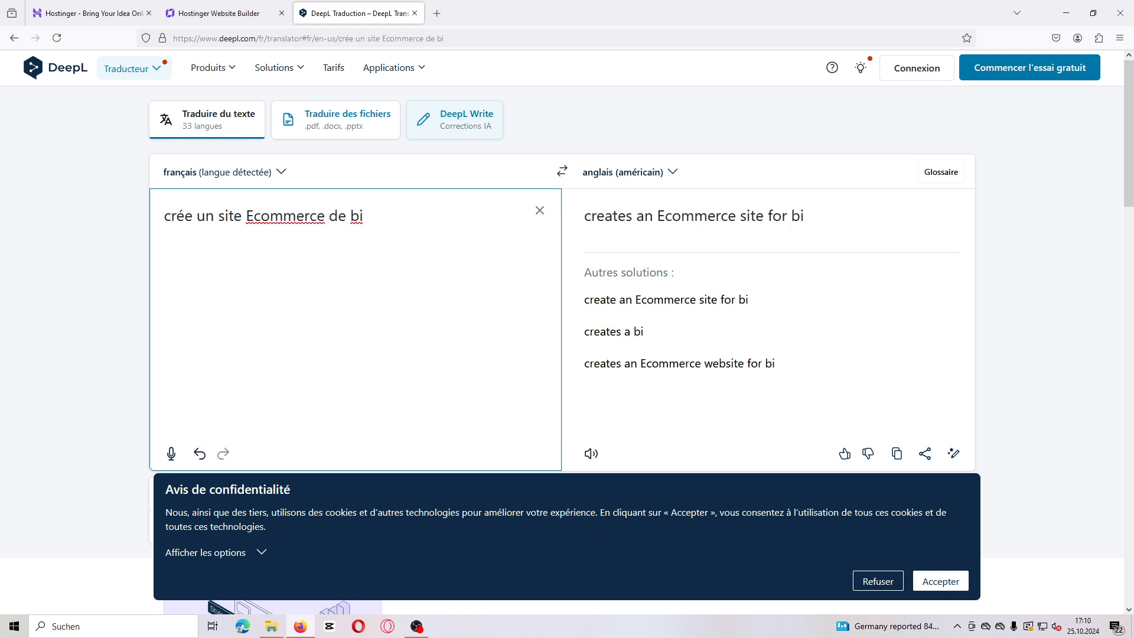
pyautogui.write('joux')
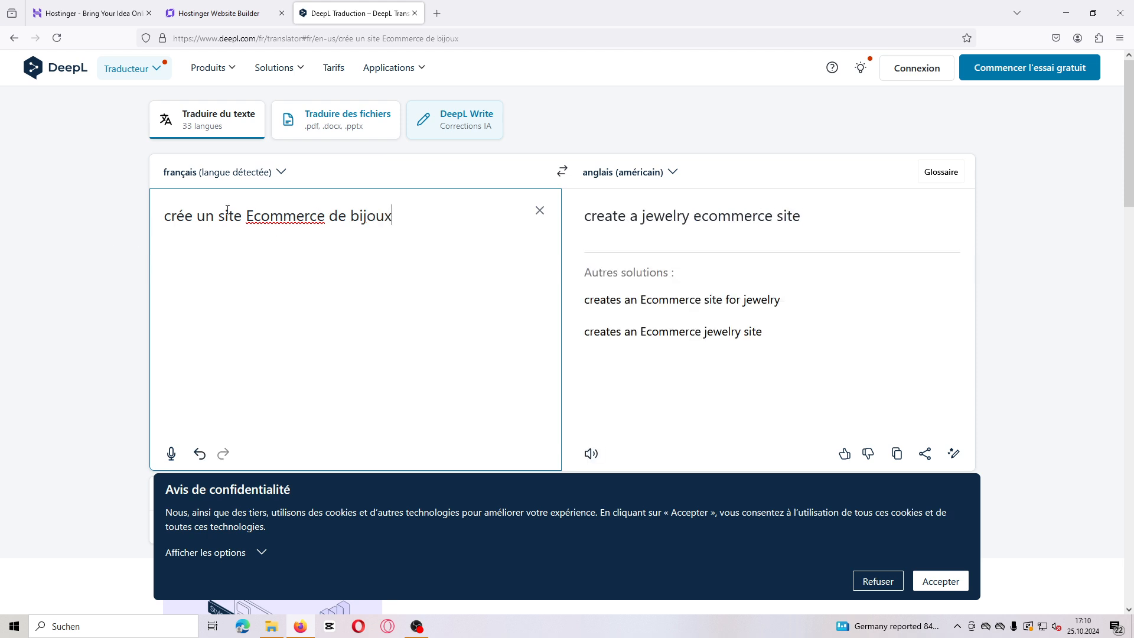
pyautogui.hotkey('ctrl', 'a')
pyautogui.press('BackSpace')
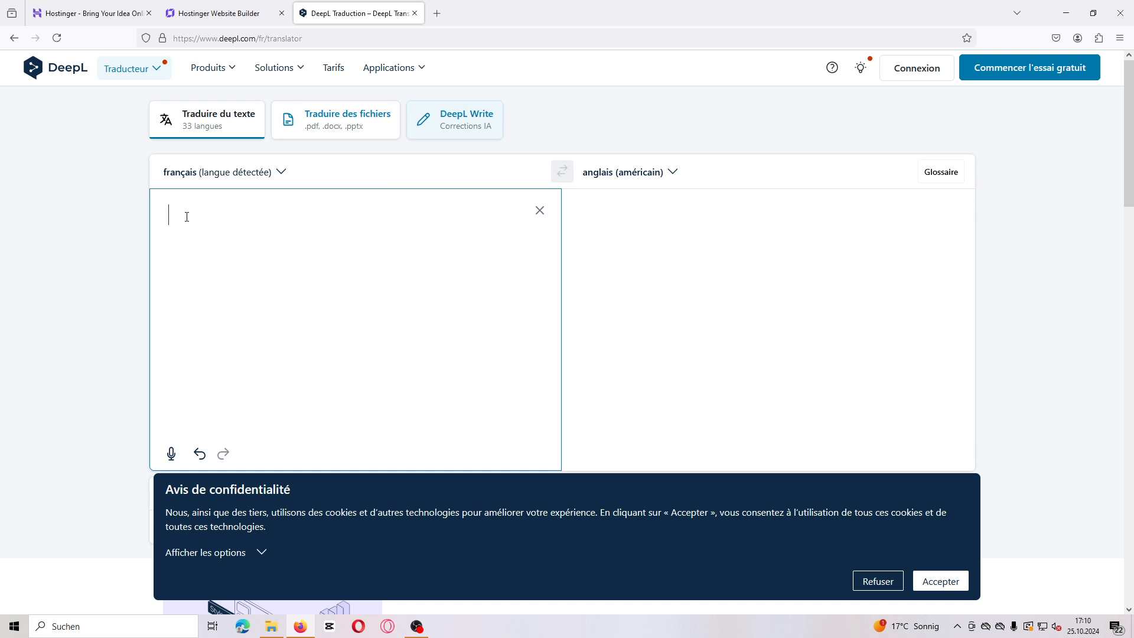
# Step: Start entering the French site description "crée moi un site" in the DeepL source box and decline the cookie notice
pyautogui.write('crée')
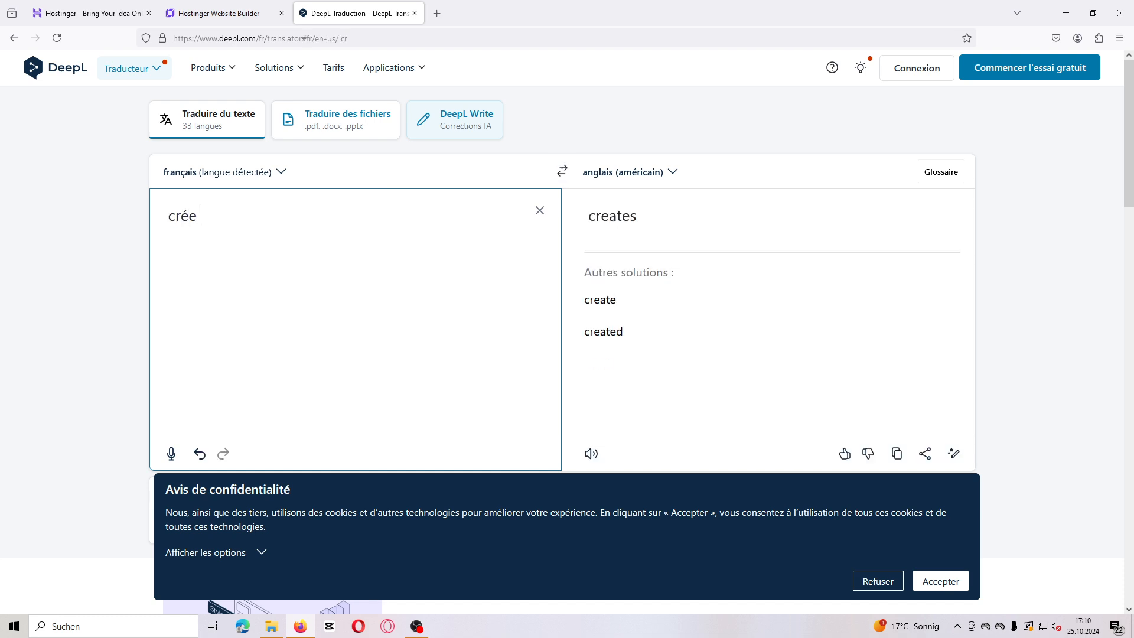
pyautogui.write(' moi un ')
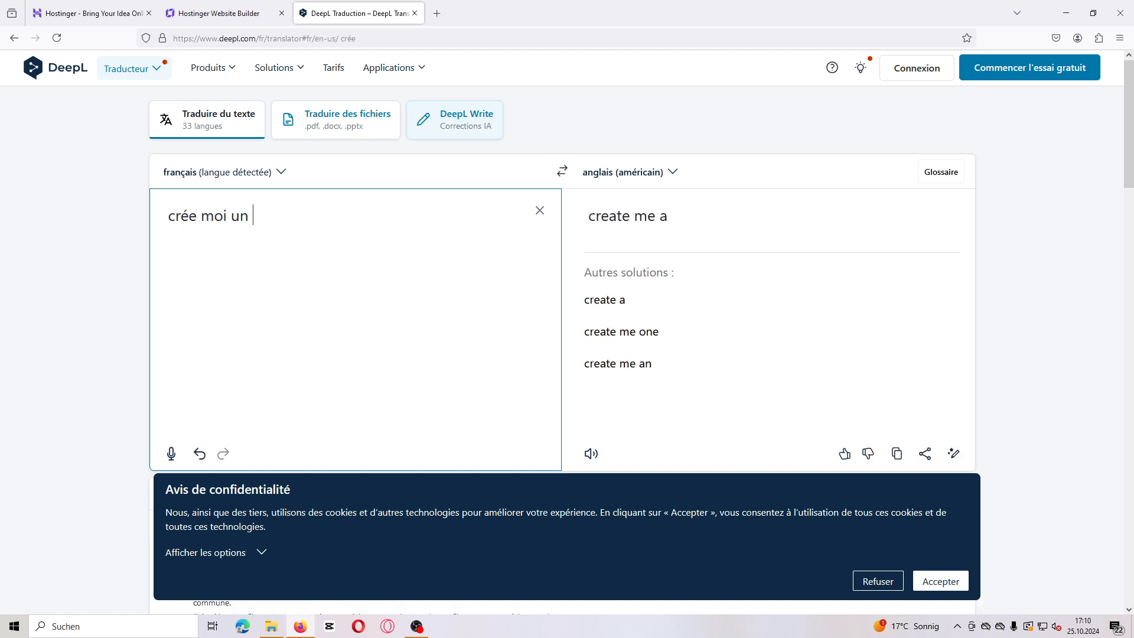
pyautogui.write('site')
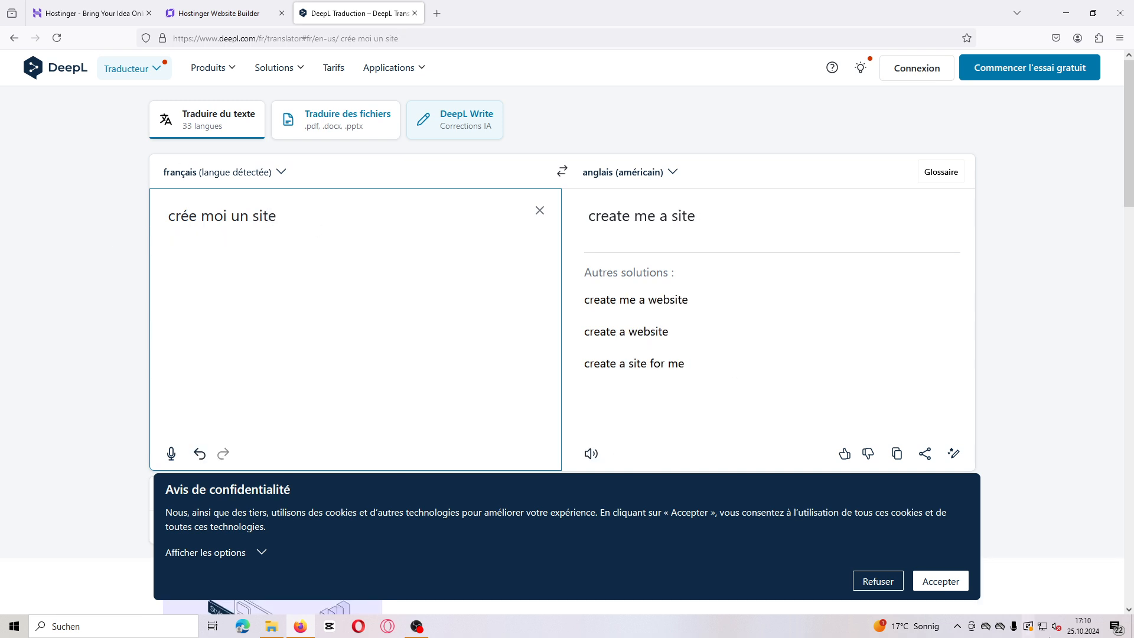
pyautogui.click(871, 582)
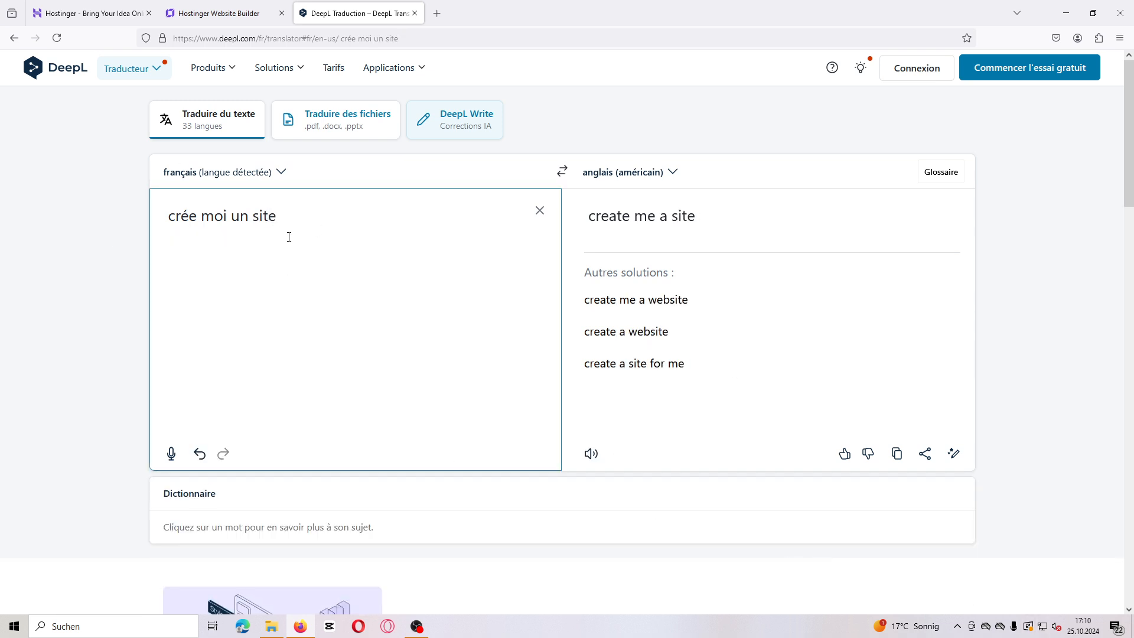
# Step: Complete the French description as "crée moi un site ecommerce de bijoux modern et dinamique, avec un fond noir #0000 et couleur Or"
pyautogui.write('ecommerce de bijoux ')
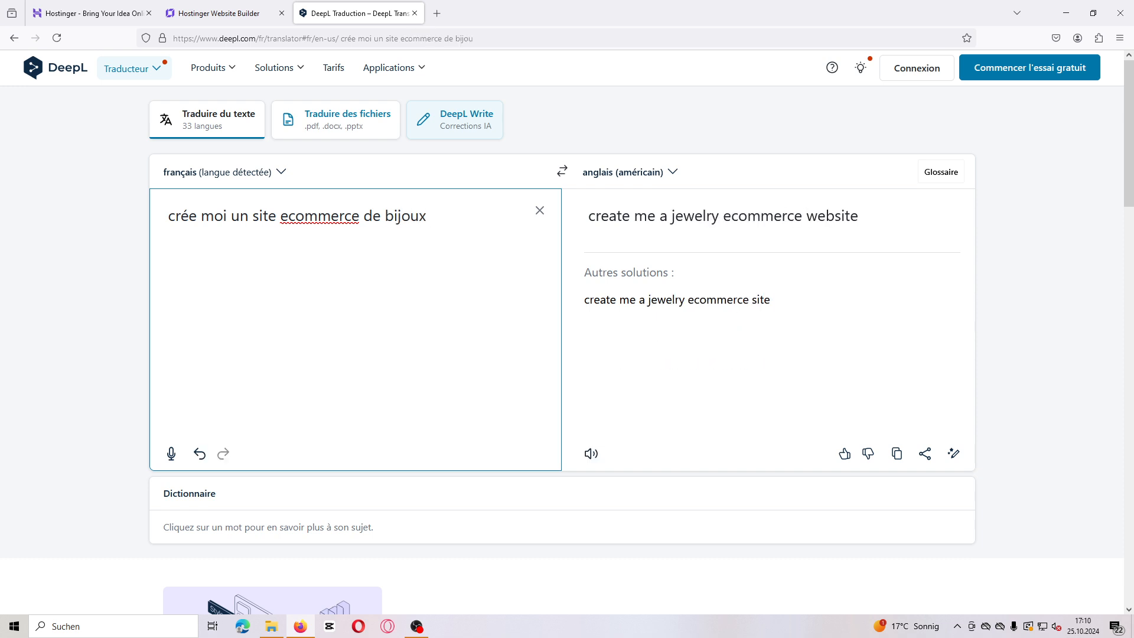
pyautogui.write('mo')
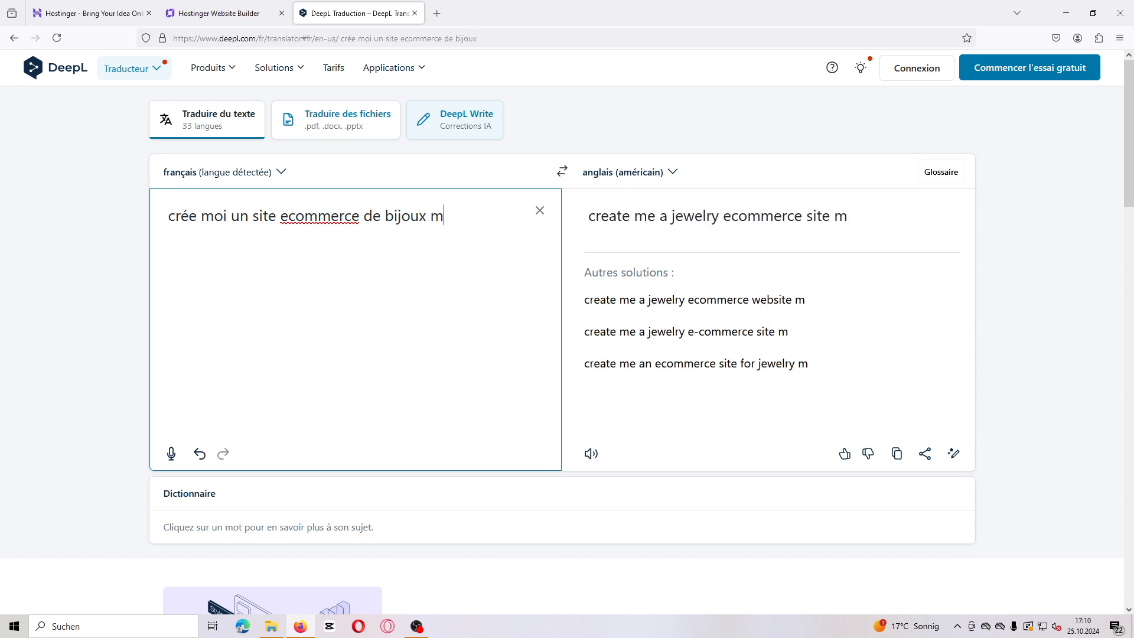
pyautogui.write('d')
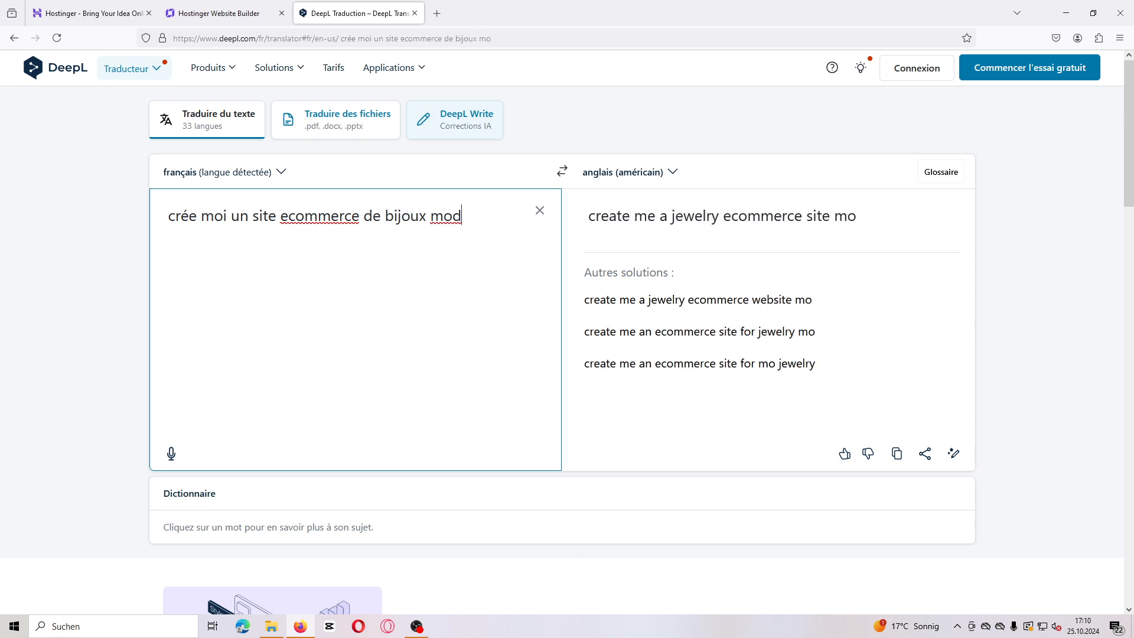
pyautogui.write('ern et di')
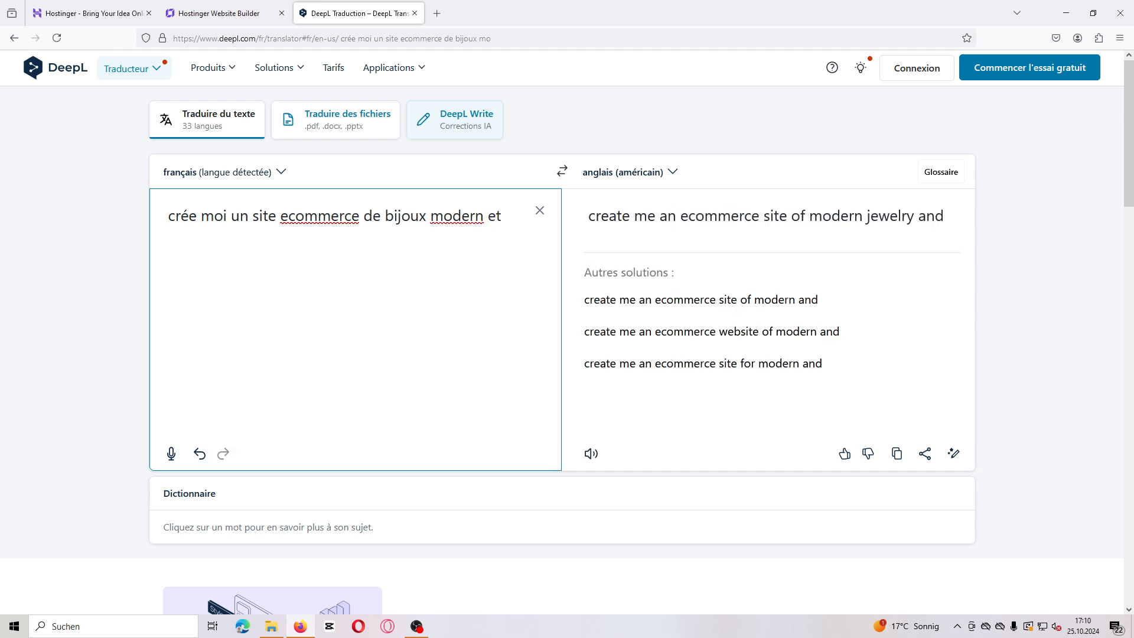
pyautogui.write('mique')
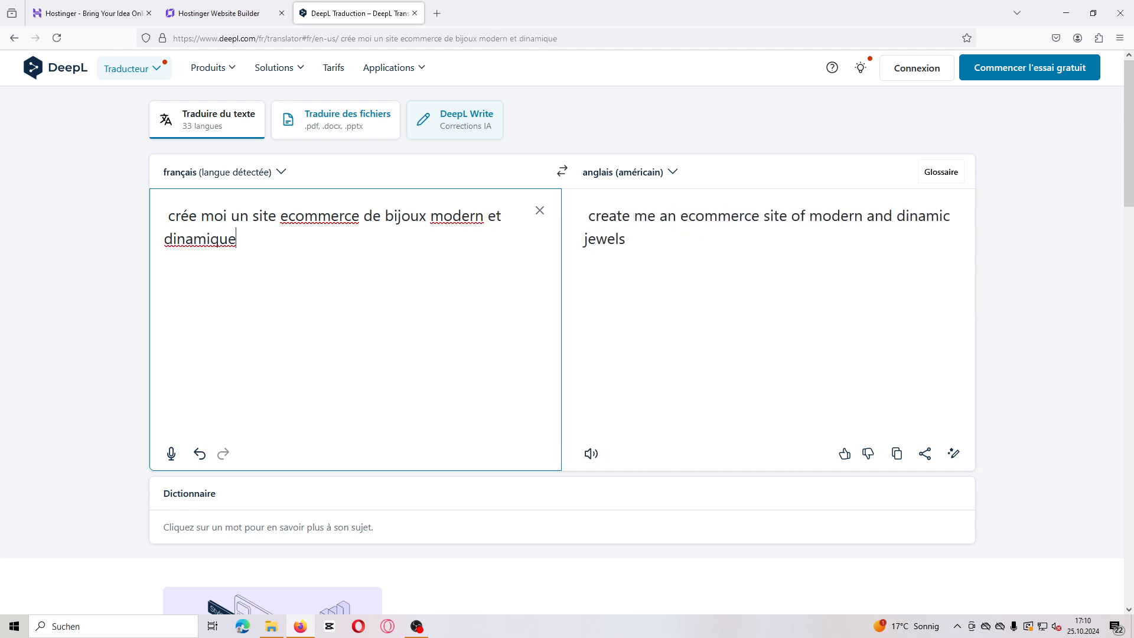
pyautogui.write(', avec un')
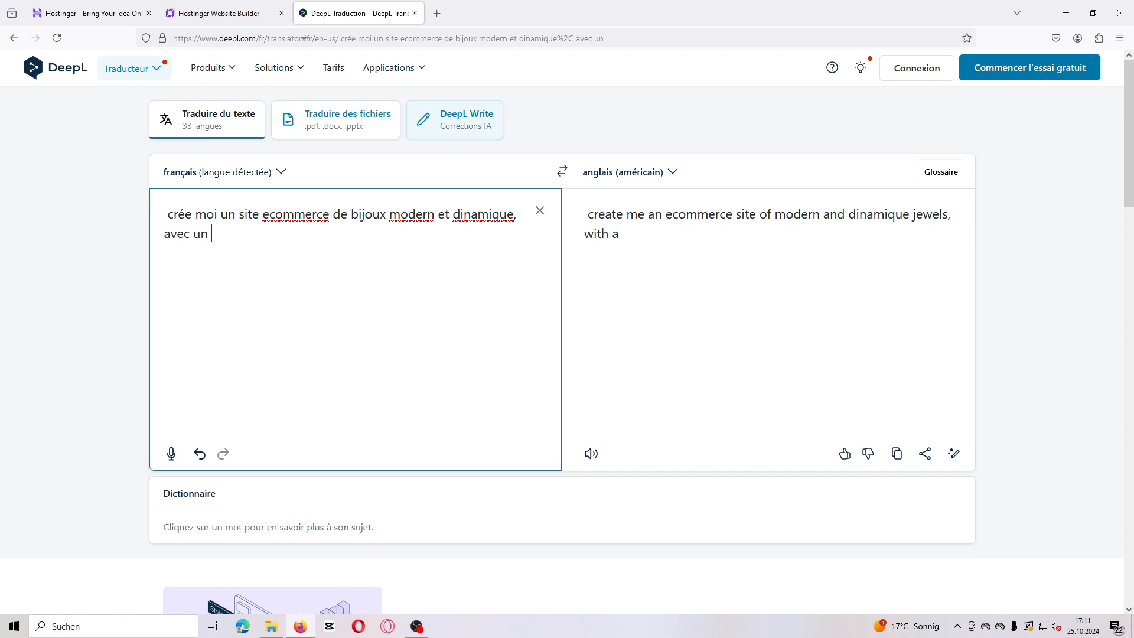
pyautogui.write('fond')
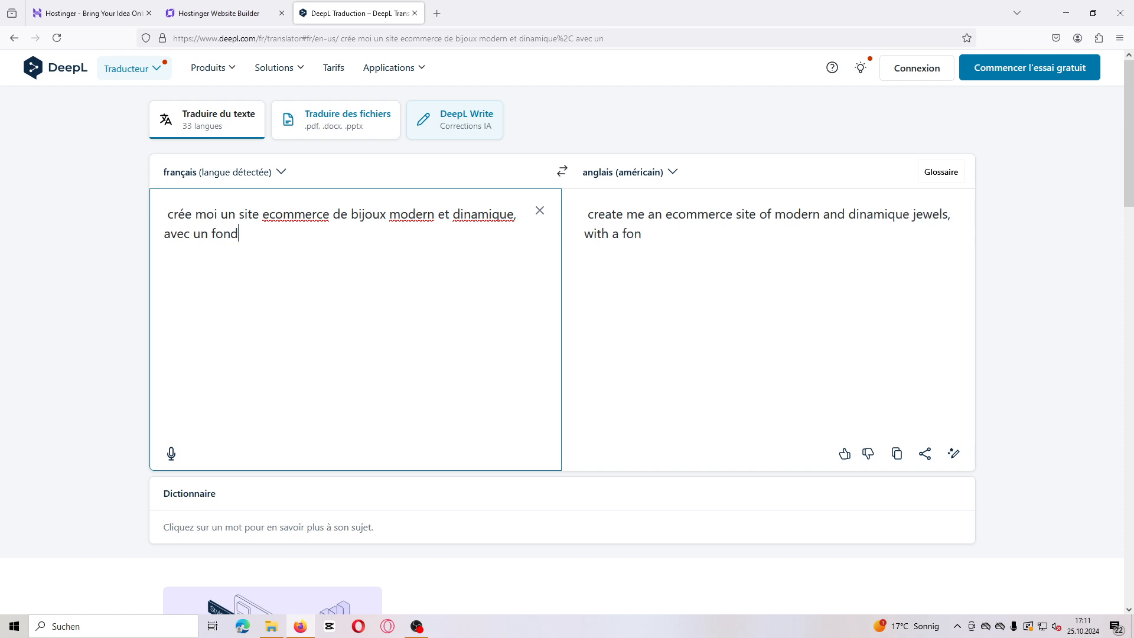
pyautogui.write(' n')
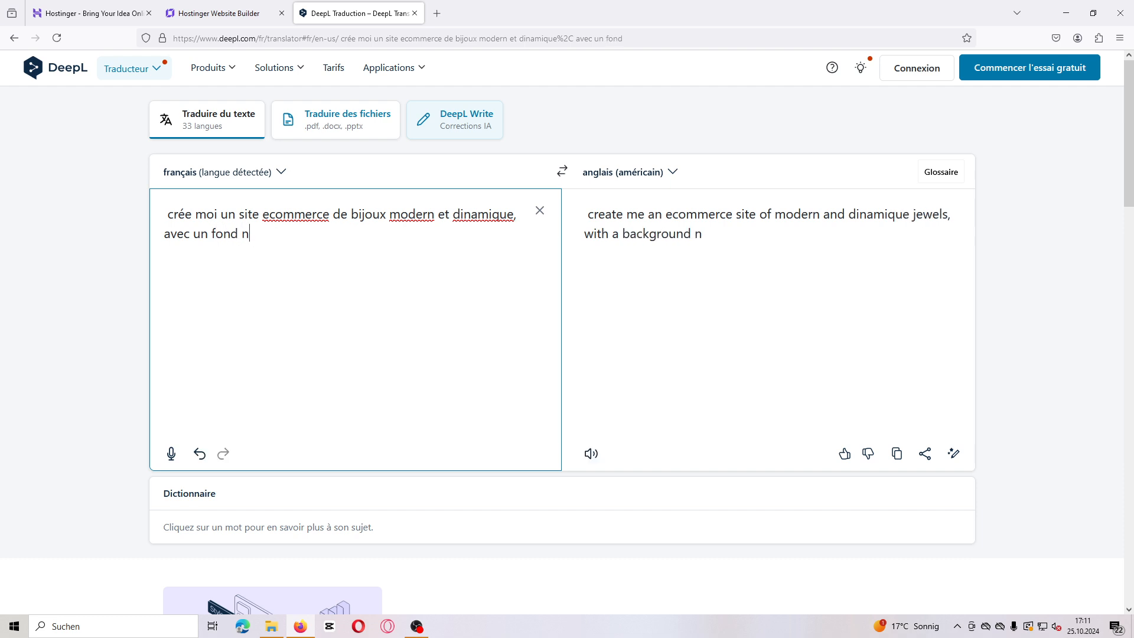
pyautogui.write('oir ')
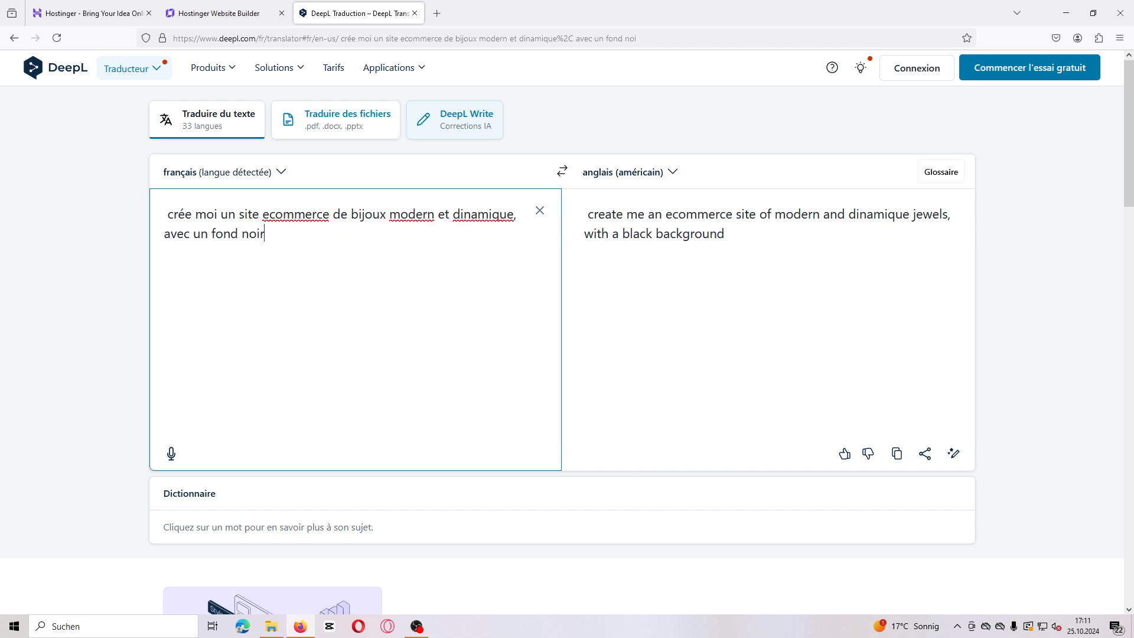
pyautogui.write("'")
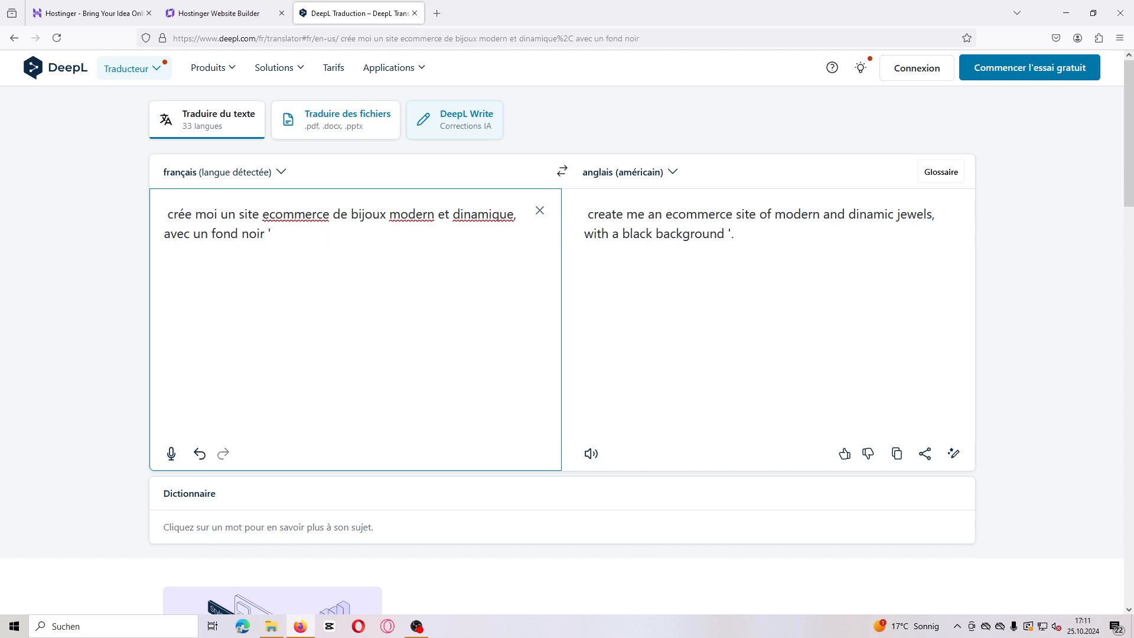
pyautogui.write('#')
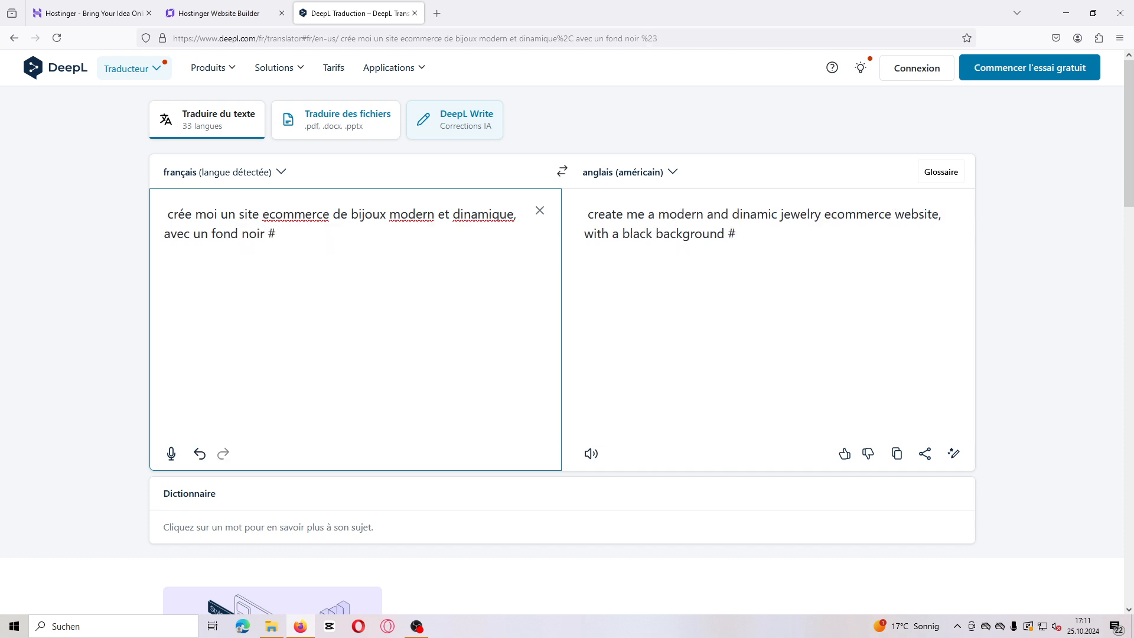
pyautogui.write('0000')
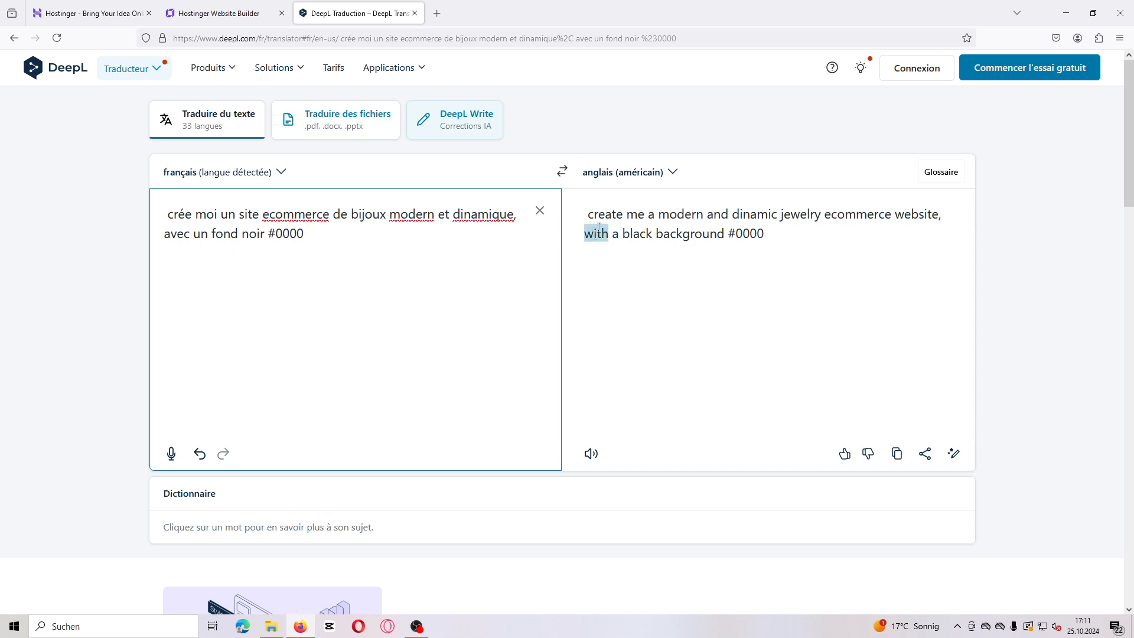
pyautogui.write('et ')
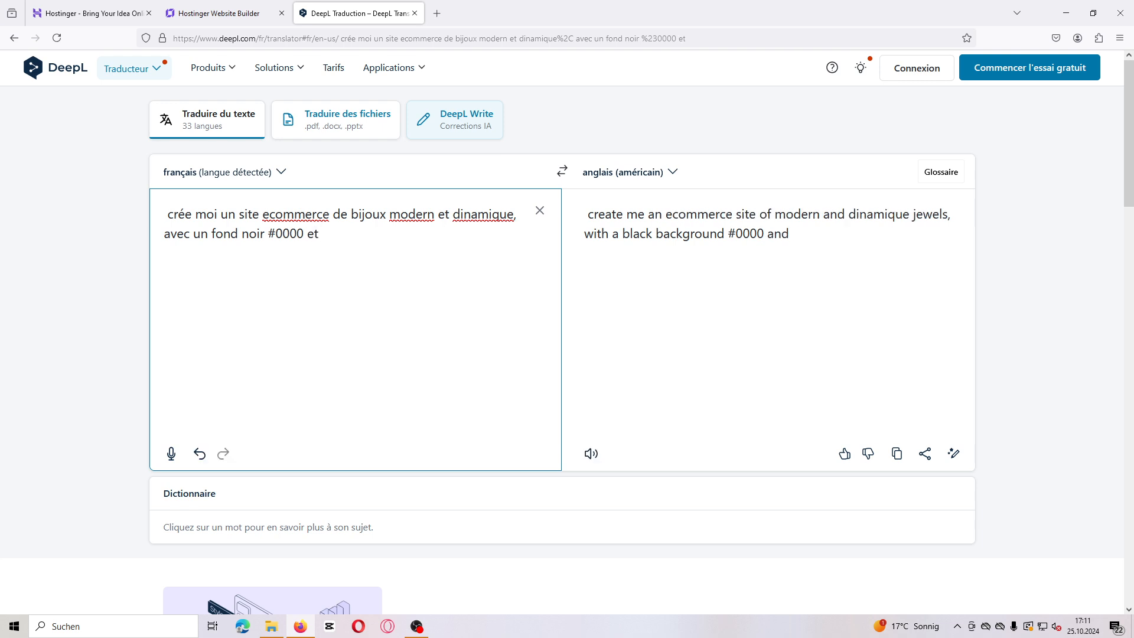
pyautogui.write('cou')
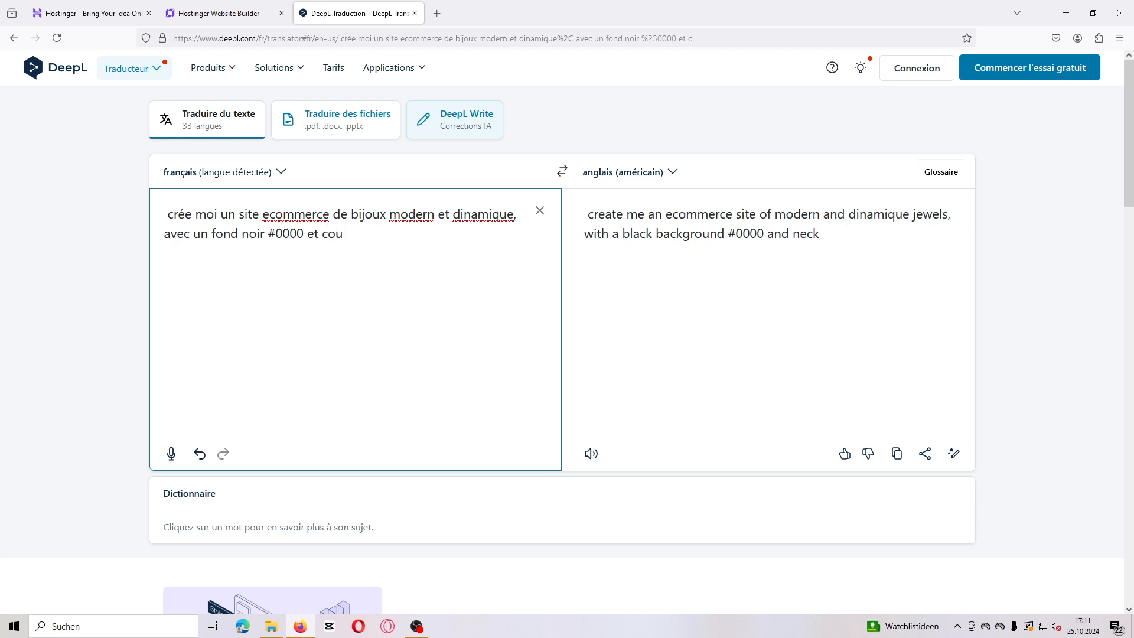
pyautogui.write('leu')
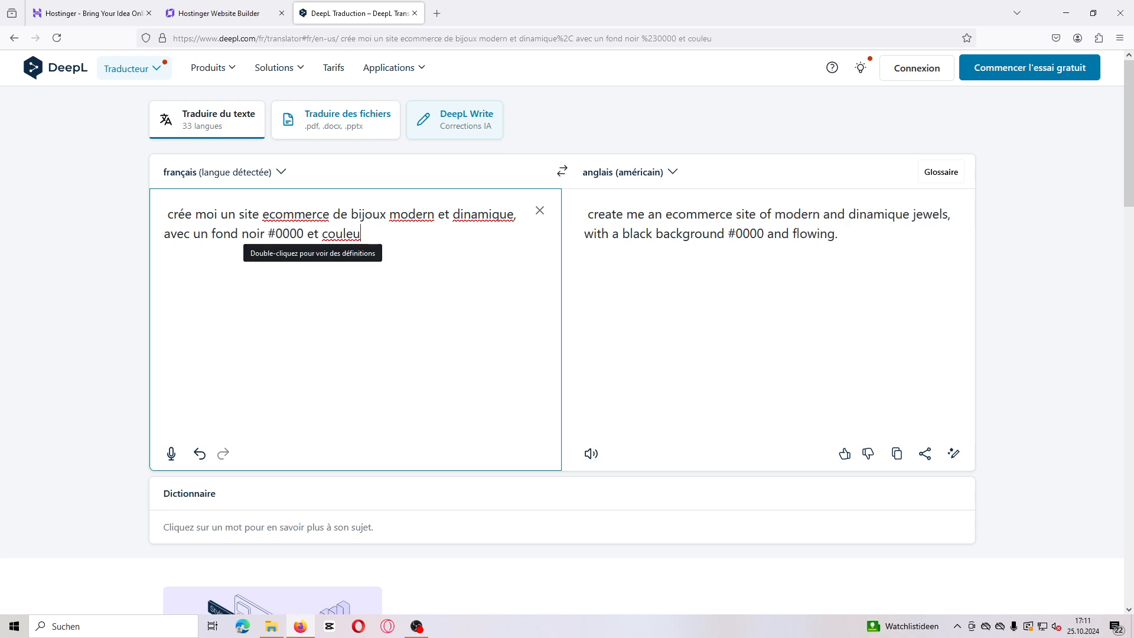
pyautogui.write('r Or')
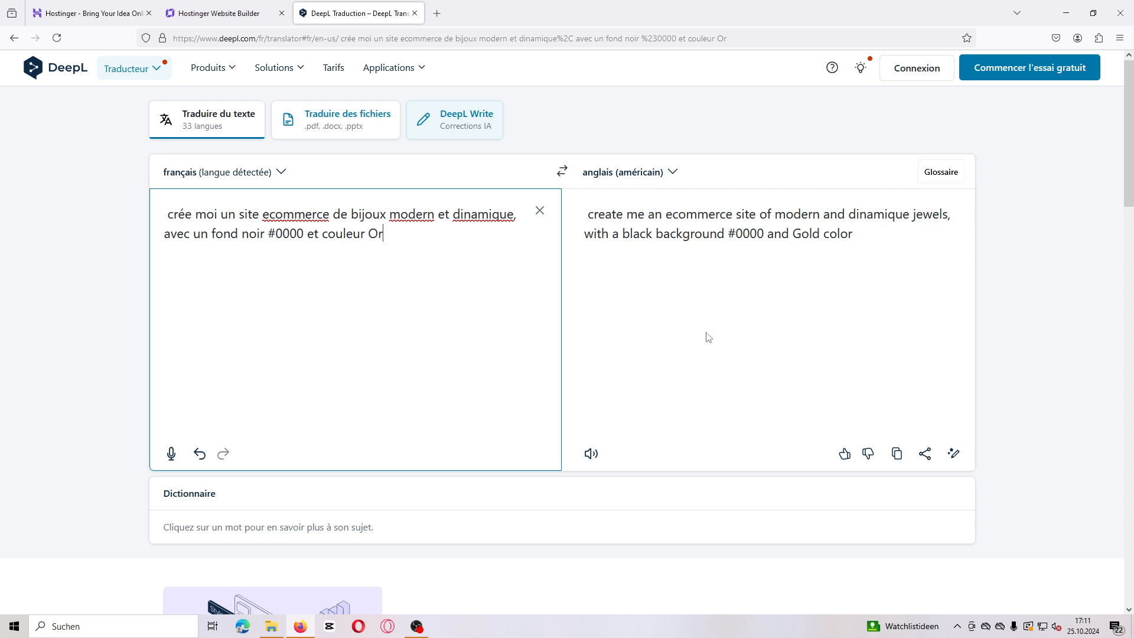
# Step: Copy the English translation, paste it into the Hostinger website description field, and generate the website
pyautogui.click(906, 457)
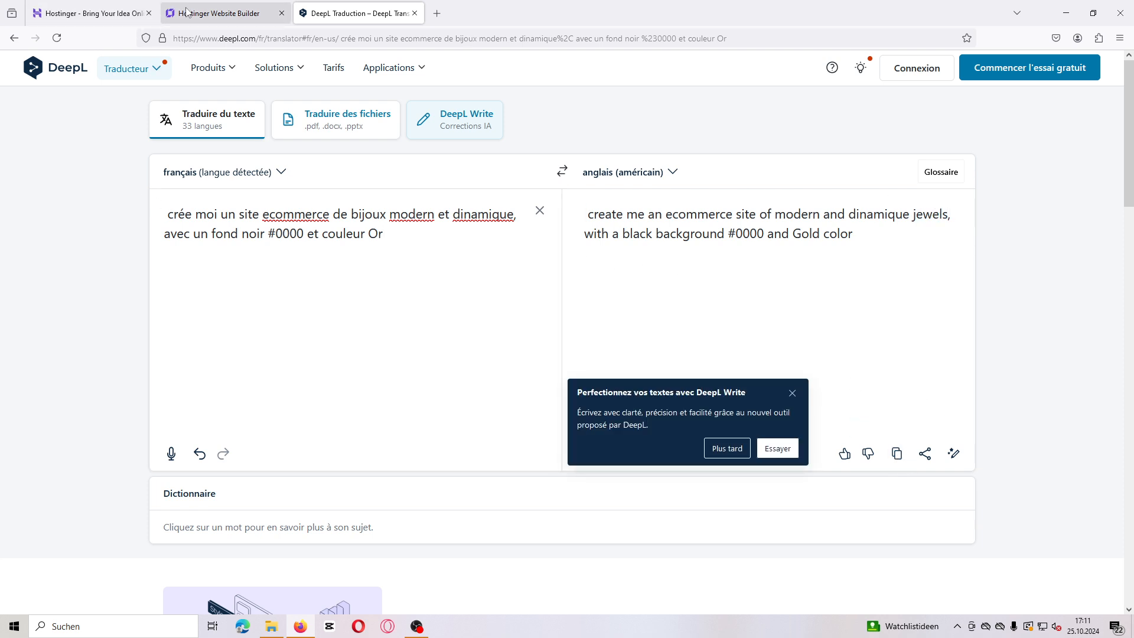
pyautogui.click(216, 13)
pyautogui.click(453, 317)
pyautogui.hotkey('ctrl', 'v')
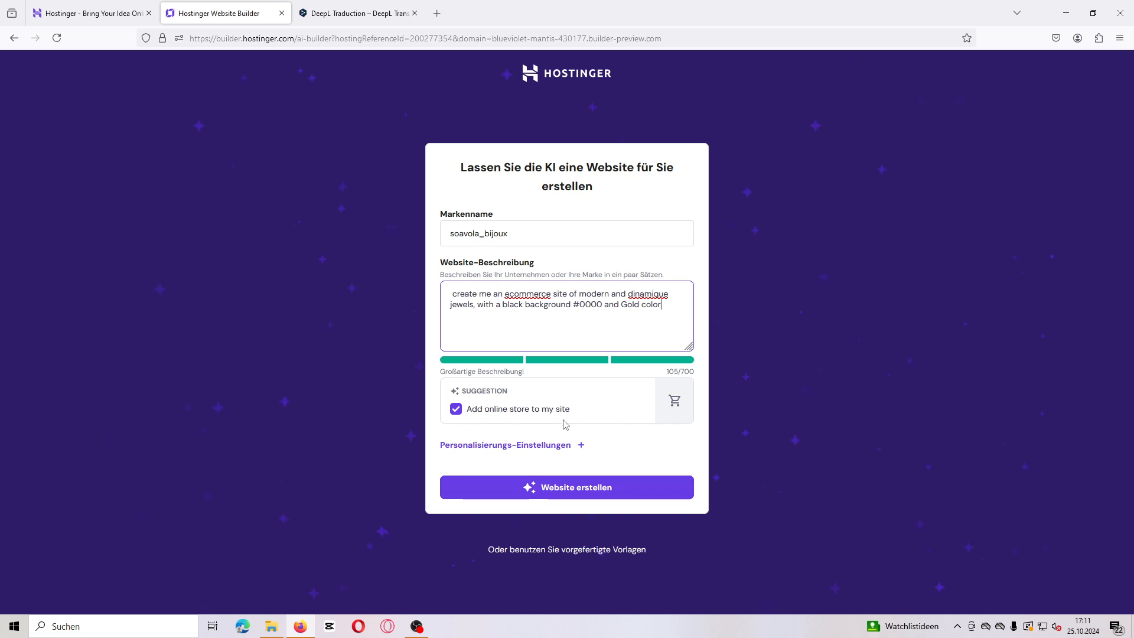
pyautogui.click(564, 494)
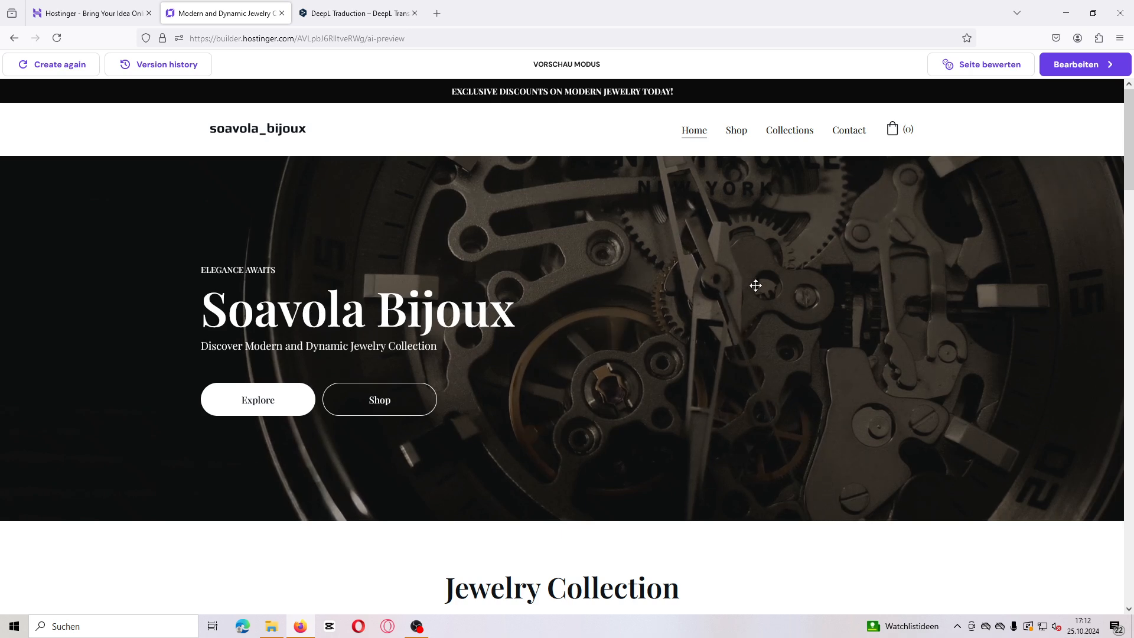
# Step: Scroll through the generated site preview and open its Shop page to review it
pyautogui.scroll(-7, 764, 282)
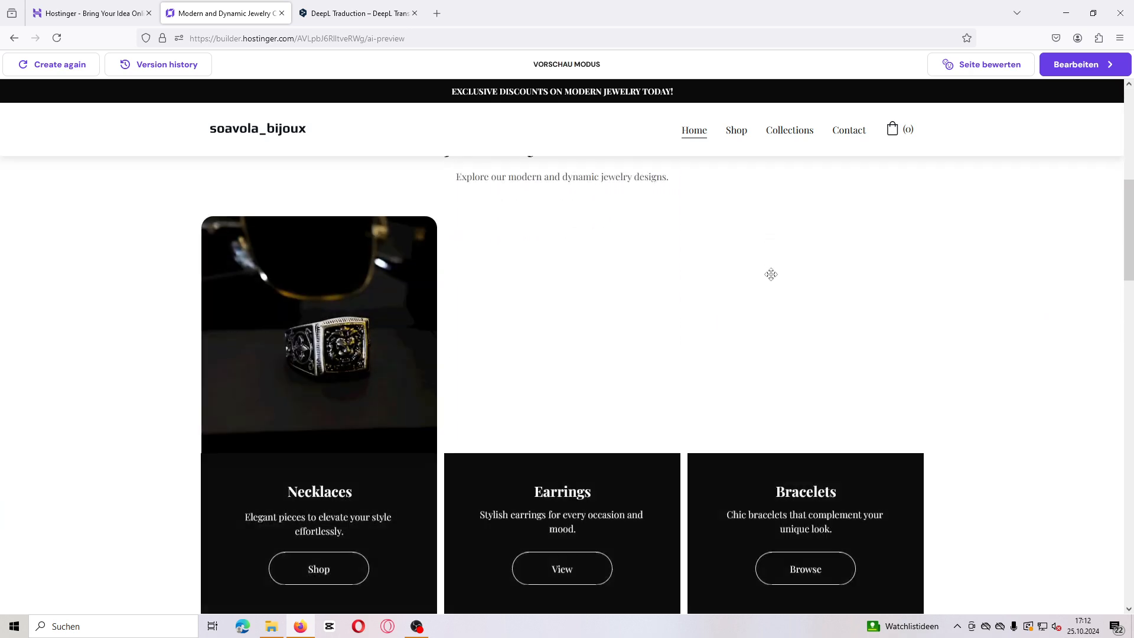
pyautogui.scroll(-3, 771, 275)
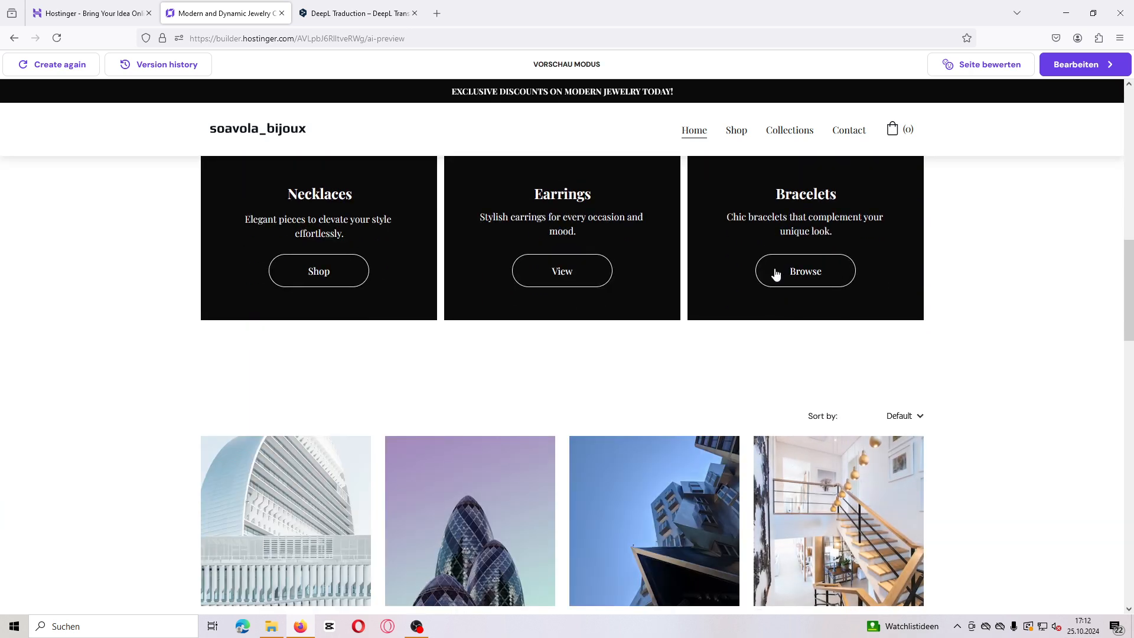
pyautogui.scroll(-9, 776, 273)
pyautogui.scroll(-1, 776, 273)
pyautogui.scroll(2, 778, 270)
pyautogui.scroll(-1, 777, 270)
pyautogui.scroll(-7, 775, 264)
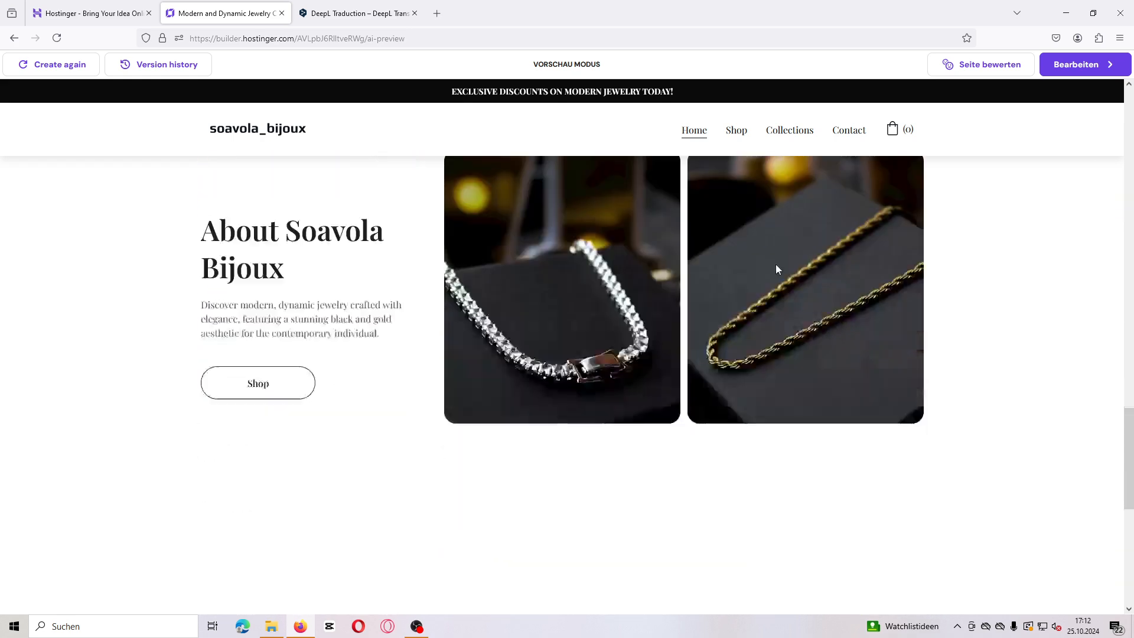
pyautogui.scroll(2, 775, 264)
pyautogui.scroll(20, 775, 264)
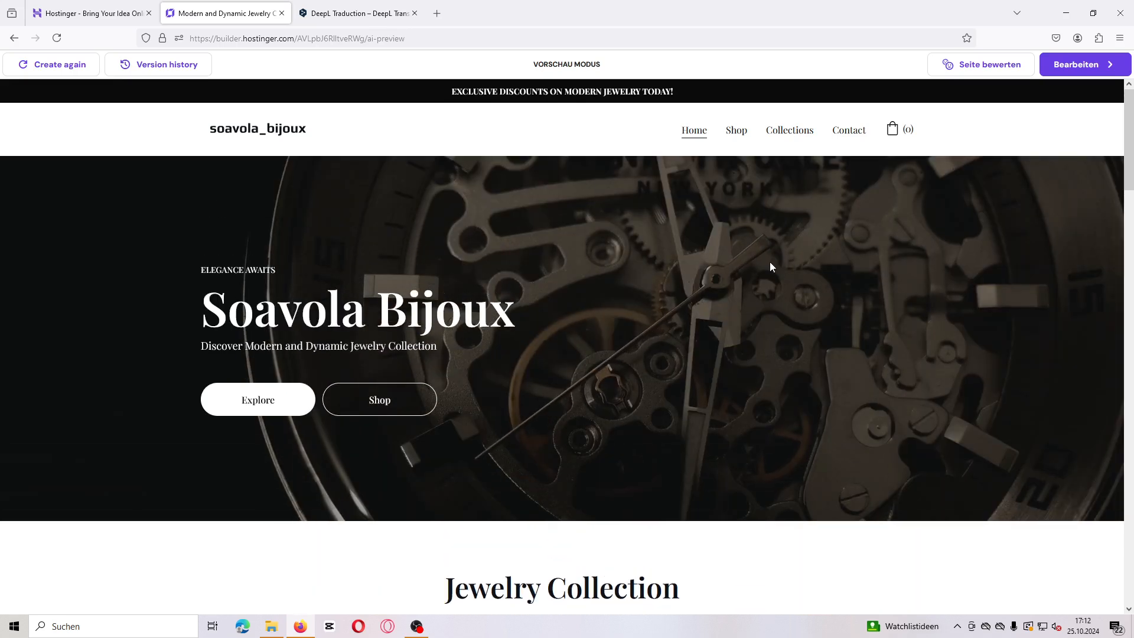
pyautogui.click(737, 131)
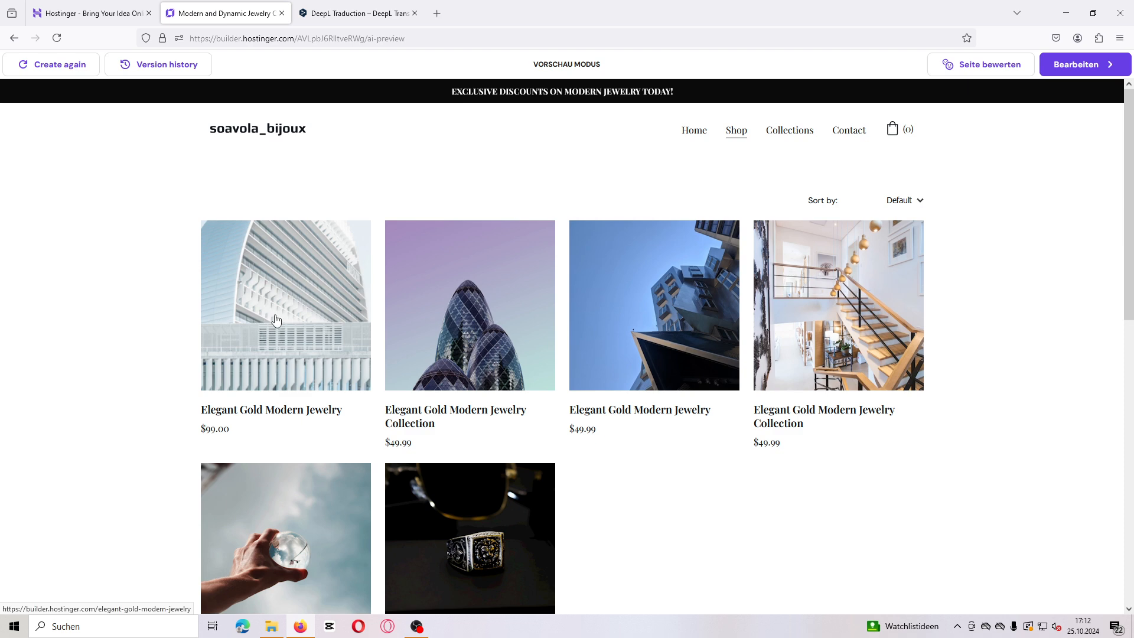
# Step: Open the site in the editor and open the first product's page to inspect it
pyautogui.click(1072, 71)
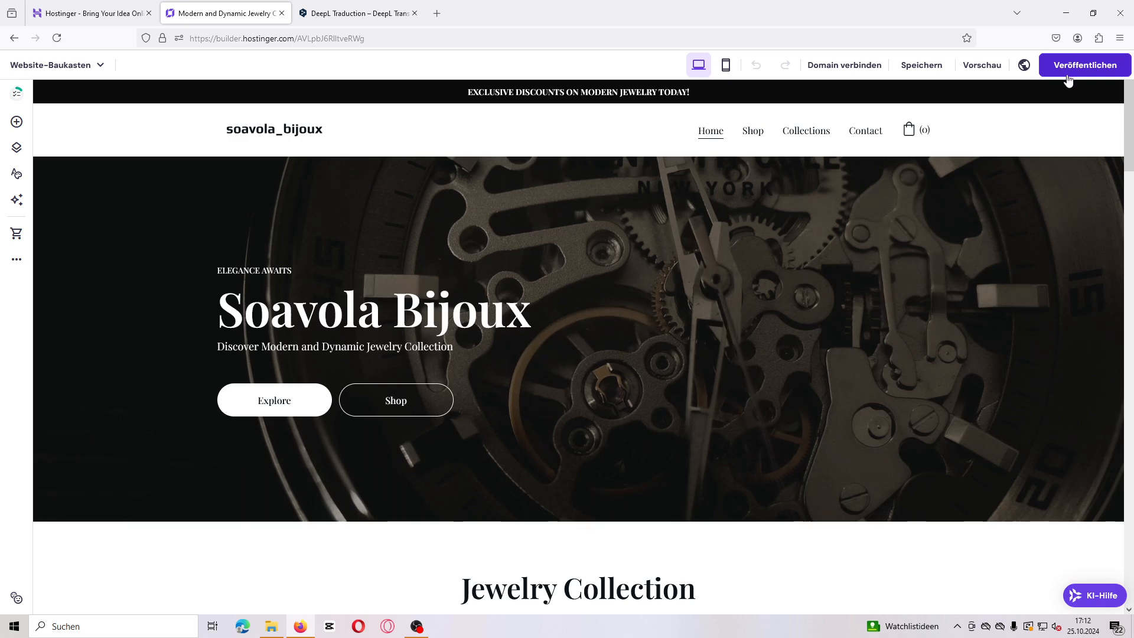
pyautogui.scroll(-6, 845, 236)
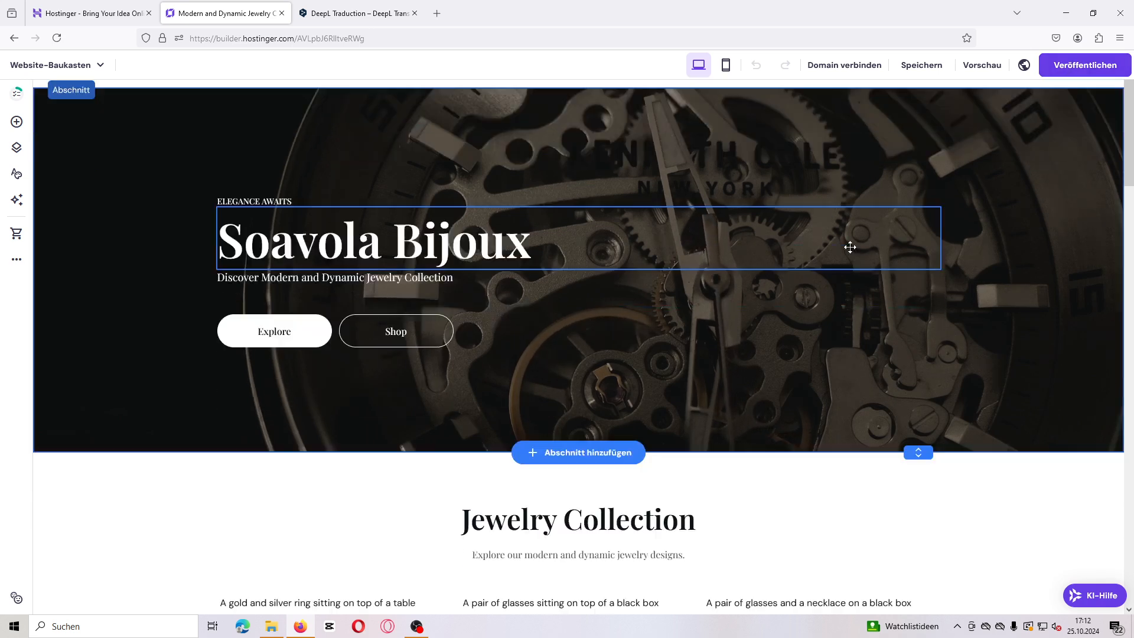
pyautogui.scroll(-9, 850, 242)
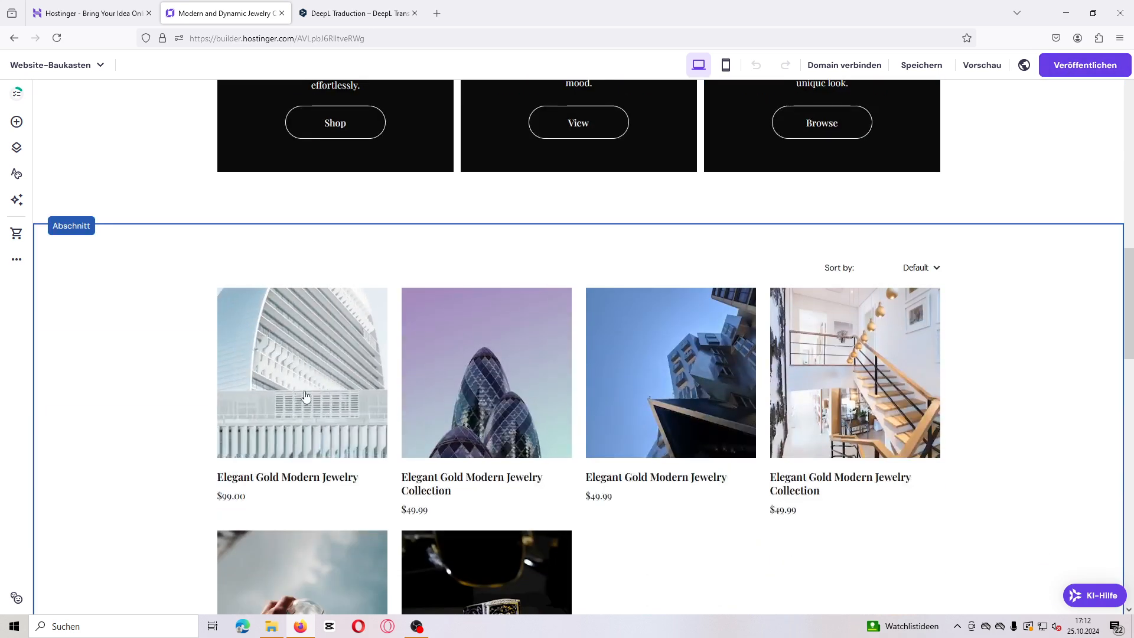
pyautogui.click(300, 400)
pyautogui.click(300, 401)
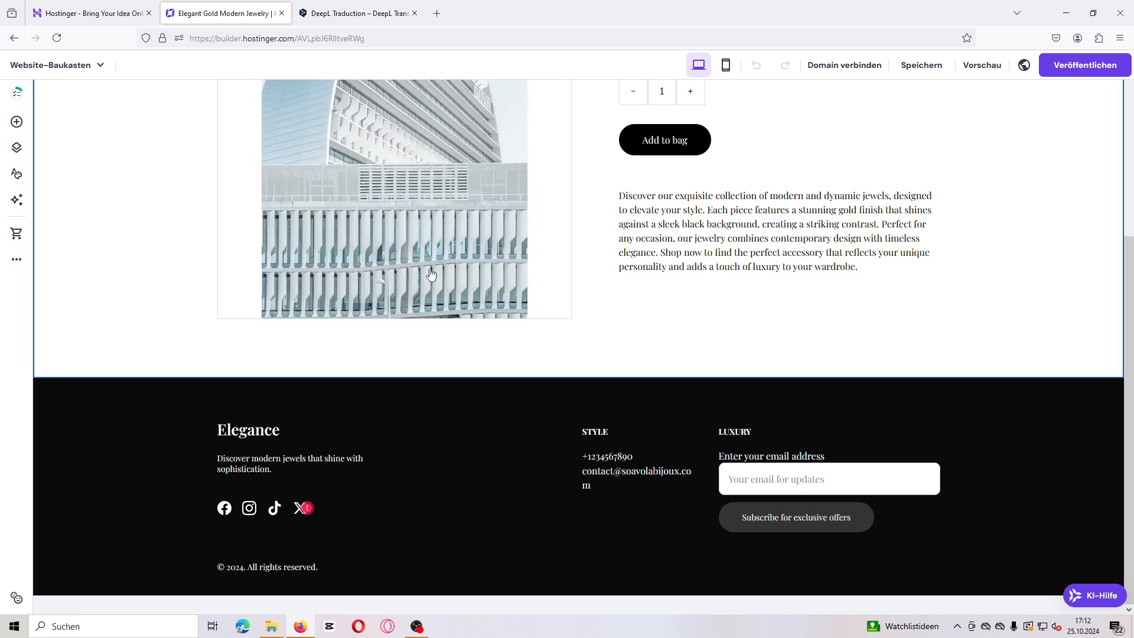
pyautogui.scroll(4, 958, 166)
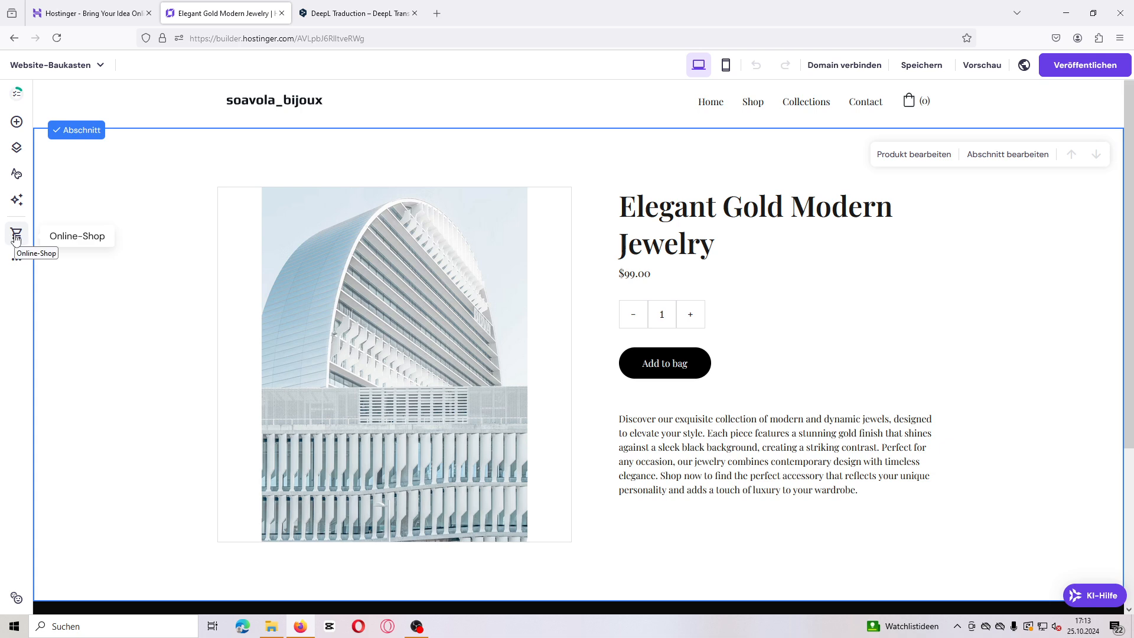
# Step: Browse the editor's extra-options menu and return to the Home page
pyautogui.click(16, 260)
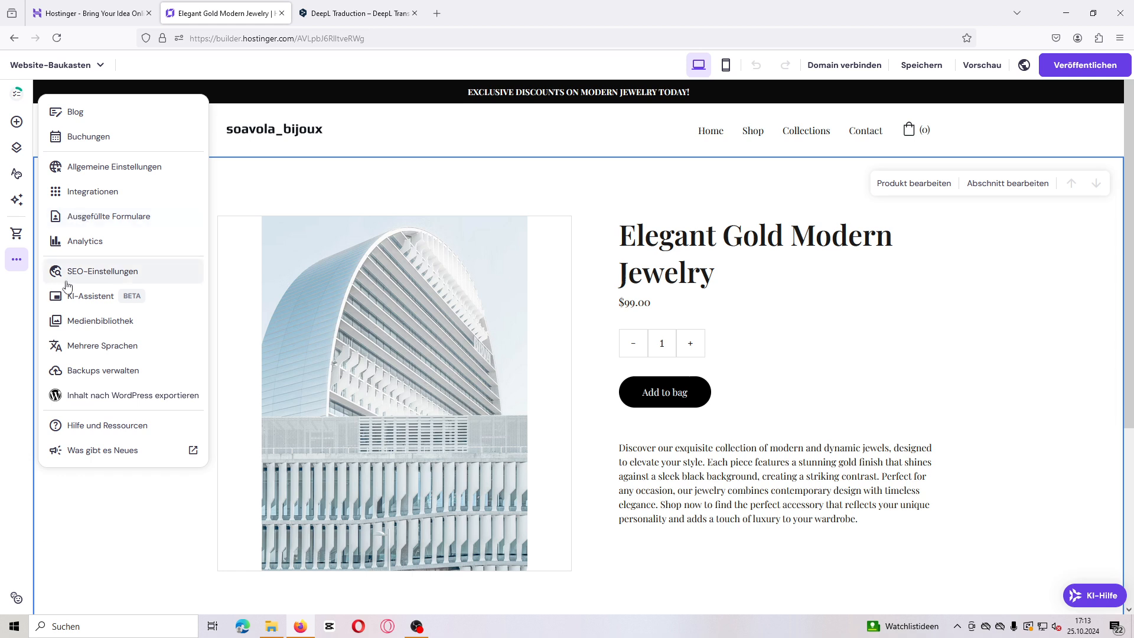
pyautogui.click(271, 172)
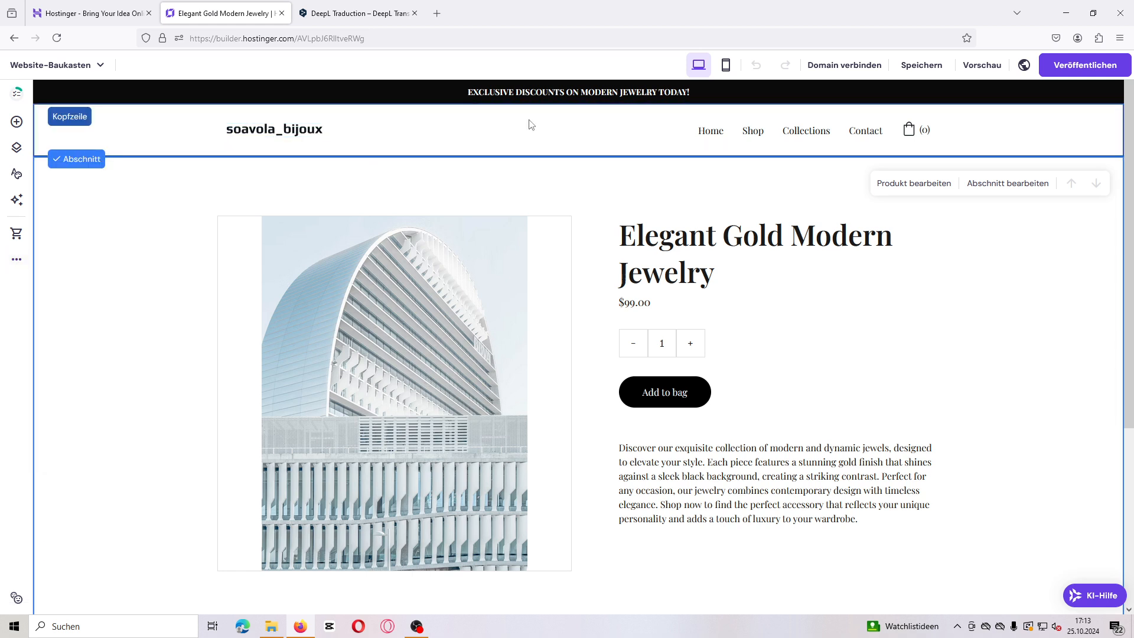
pyautogui.click(712, 137)
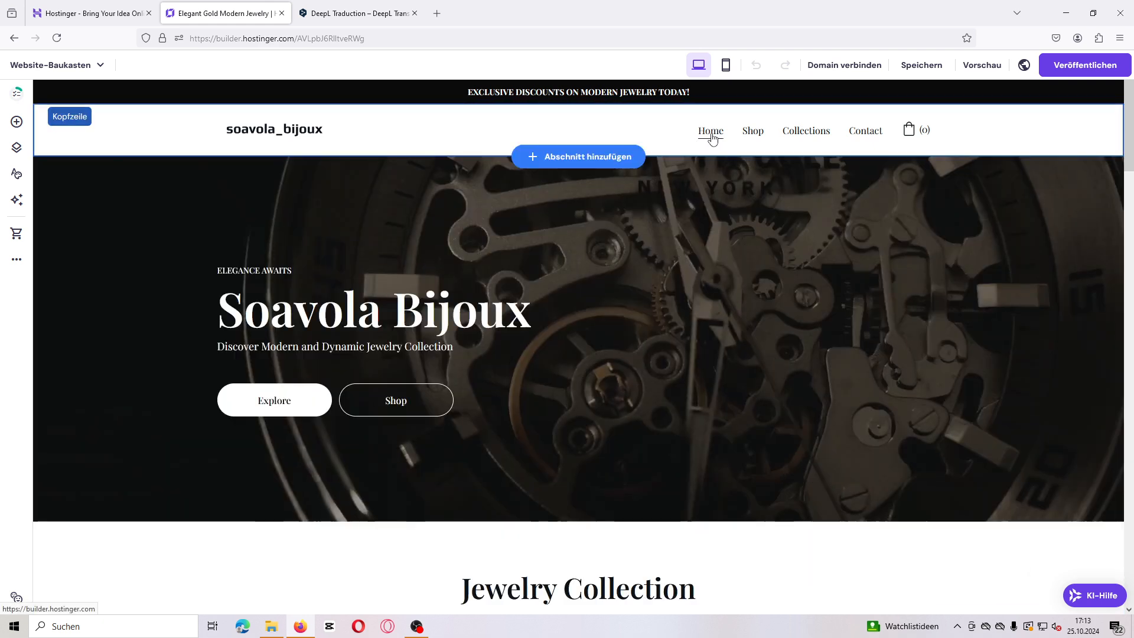
# Step: Scroll through the Home page in the editor and check the save and domain options in the top bar
pyautogui.scroll(-2, 766, 346)
pyautogui.scroll(-5, 764, 345)
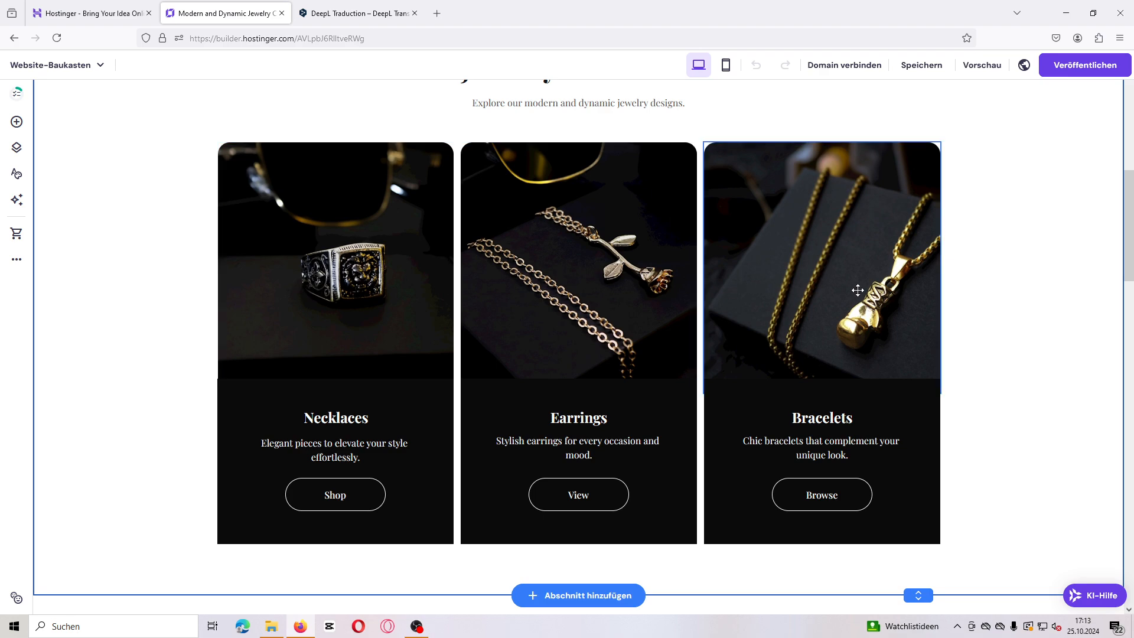
pyautogui.scroll(-10, 852, 301)
pyautogui.scroll(-10, 853, 304)
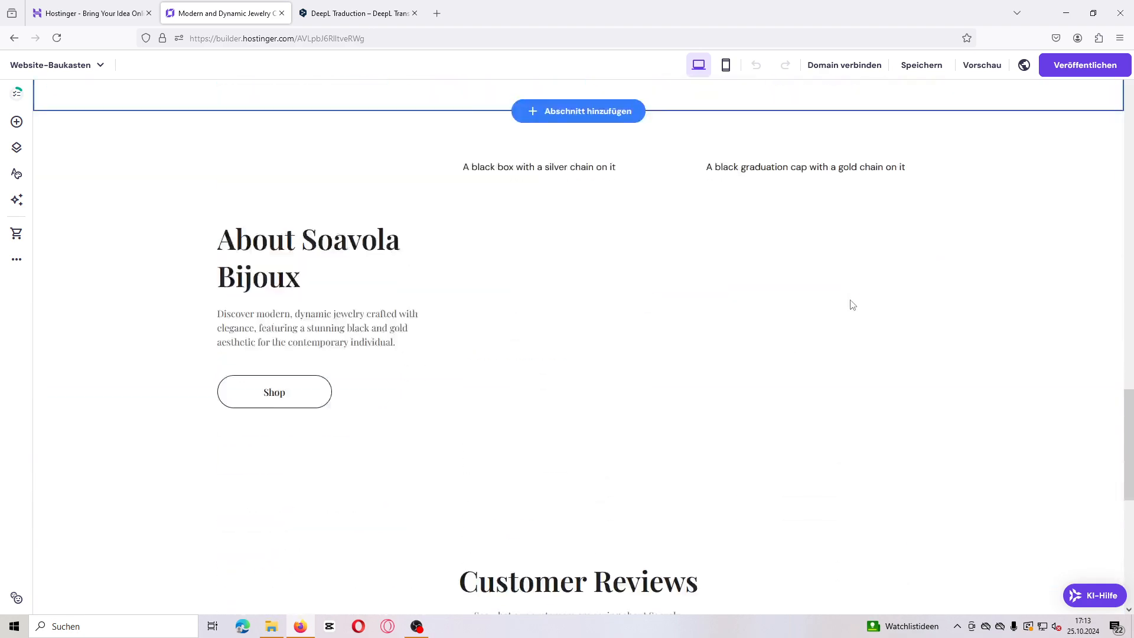
pyautogui.scroll(15, 850, 299)
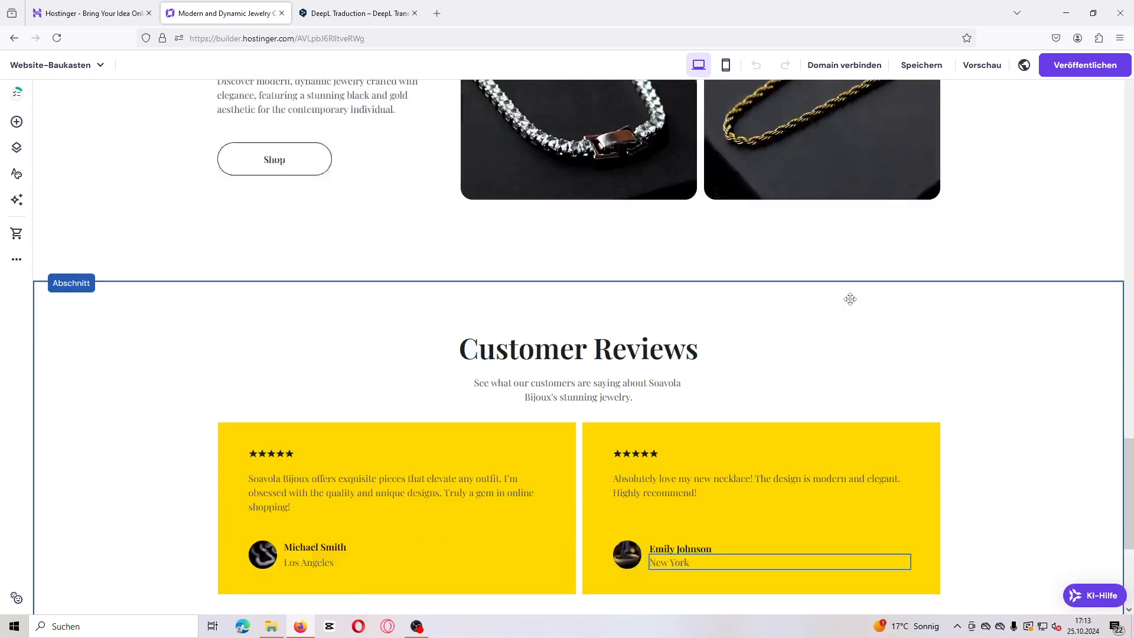
pyautogui.scroll(4, 850, 300)
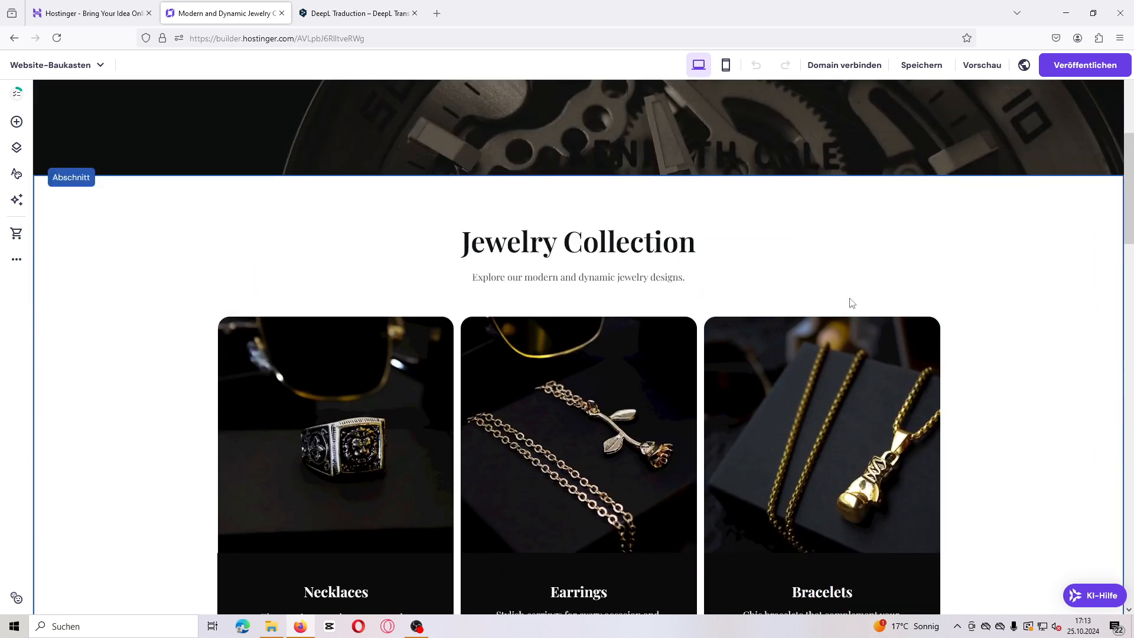
pyautogui.moveTo(926, 69)
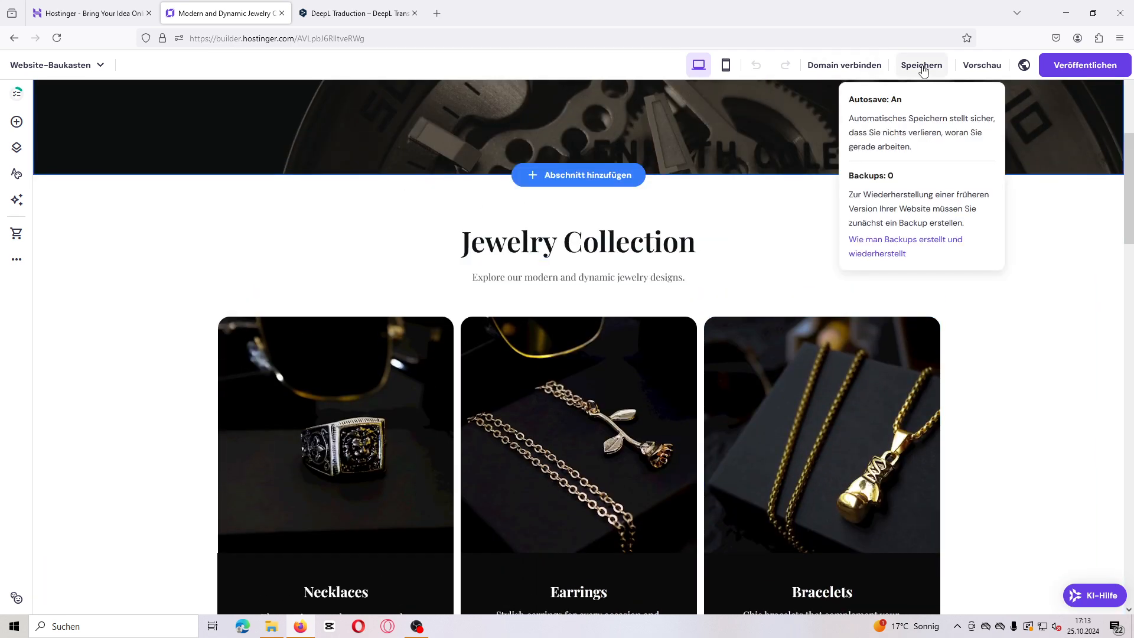
pyautogui.moveTo(849, 74)
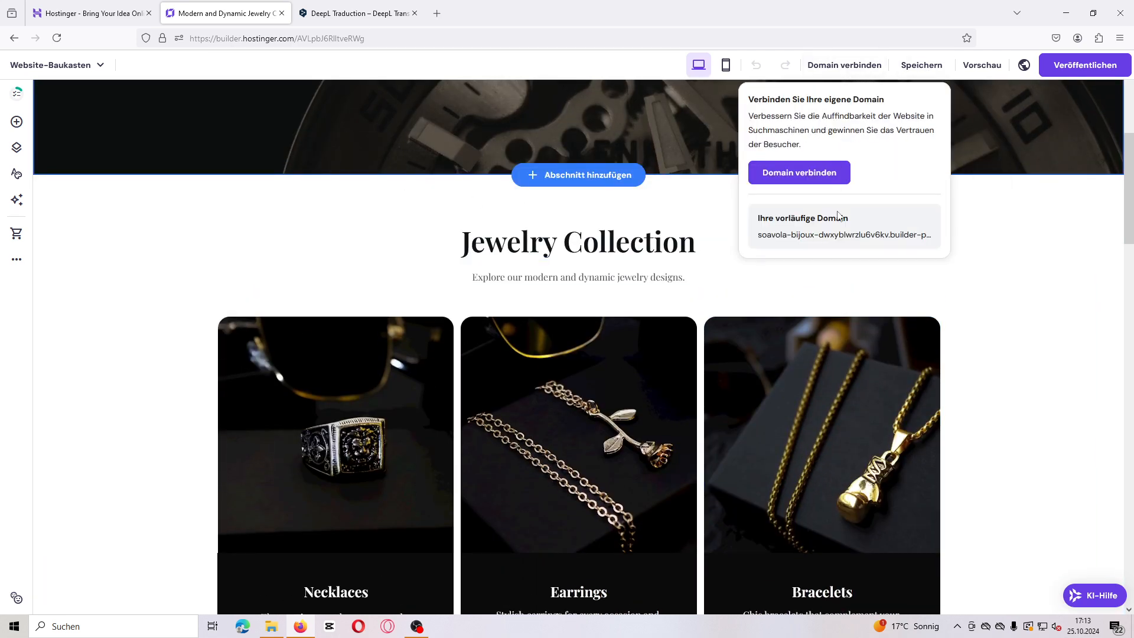
pyautogui.scroll(6, 719, 228)
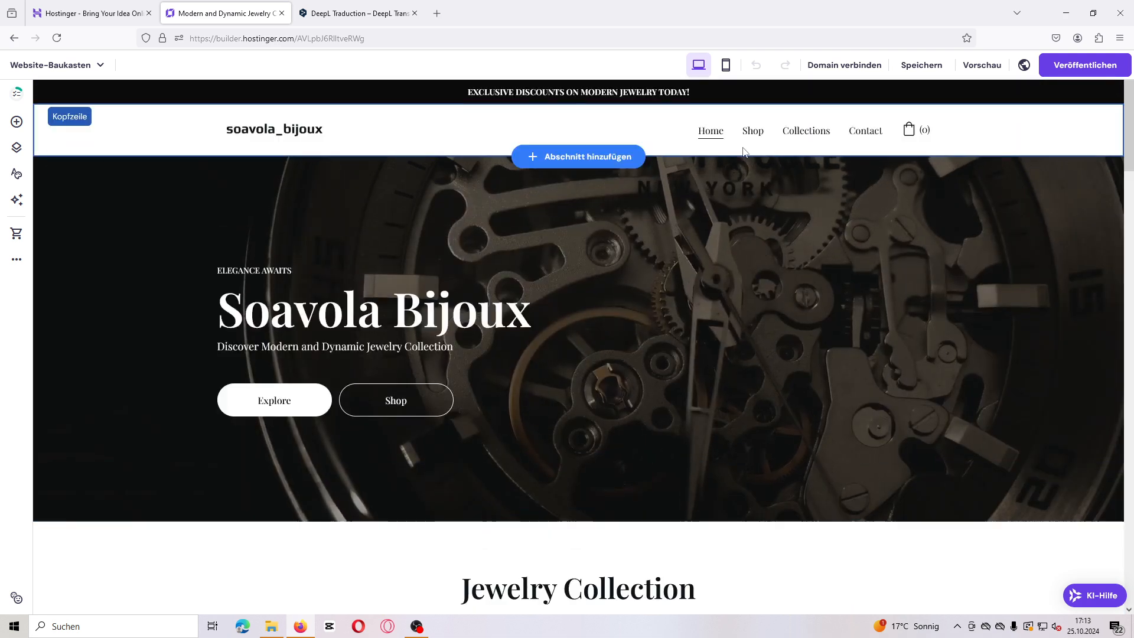
# Step: Open the Shop, Collections and Contact pages in the editor to review their content
pyautogui.click(753, 133)
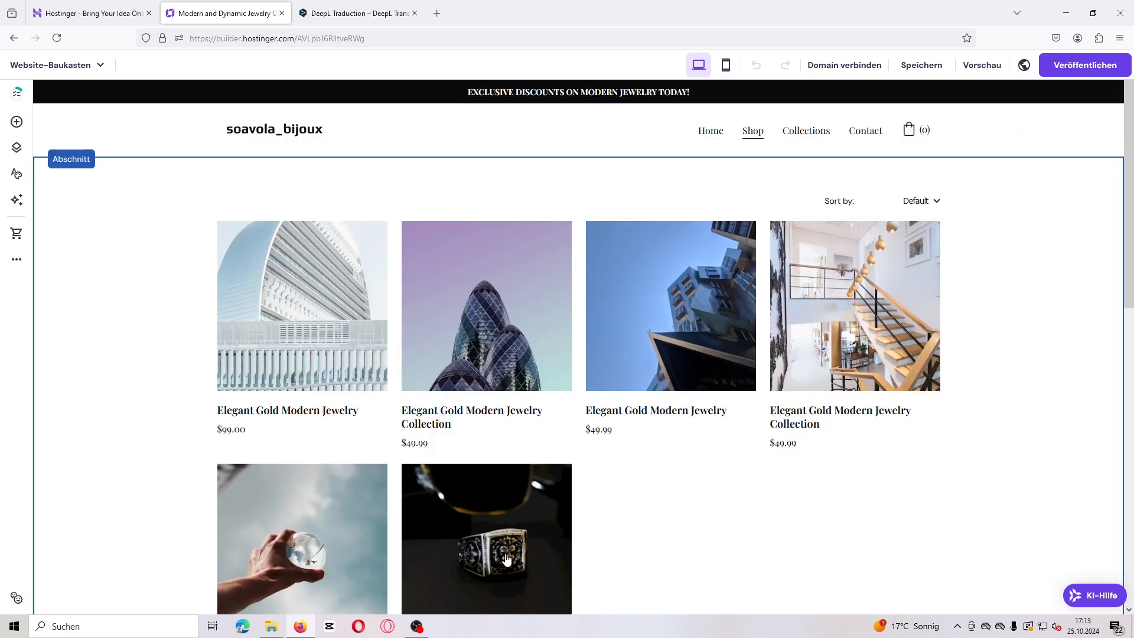
pyautogui.click(813, 138)
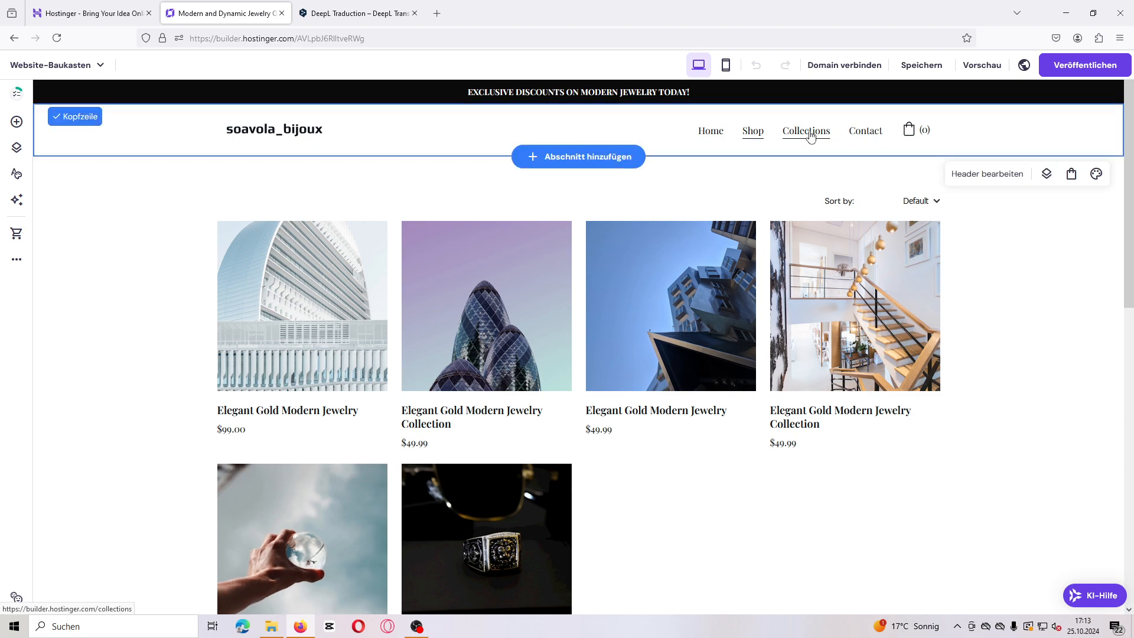
pyautogui.scroll(-3, 827, 395)
pyautogui.scroll(-4, 827, 395)
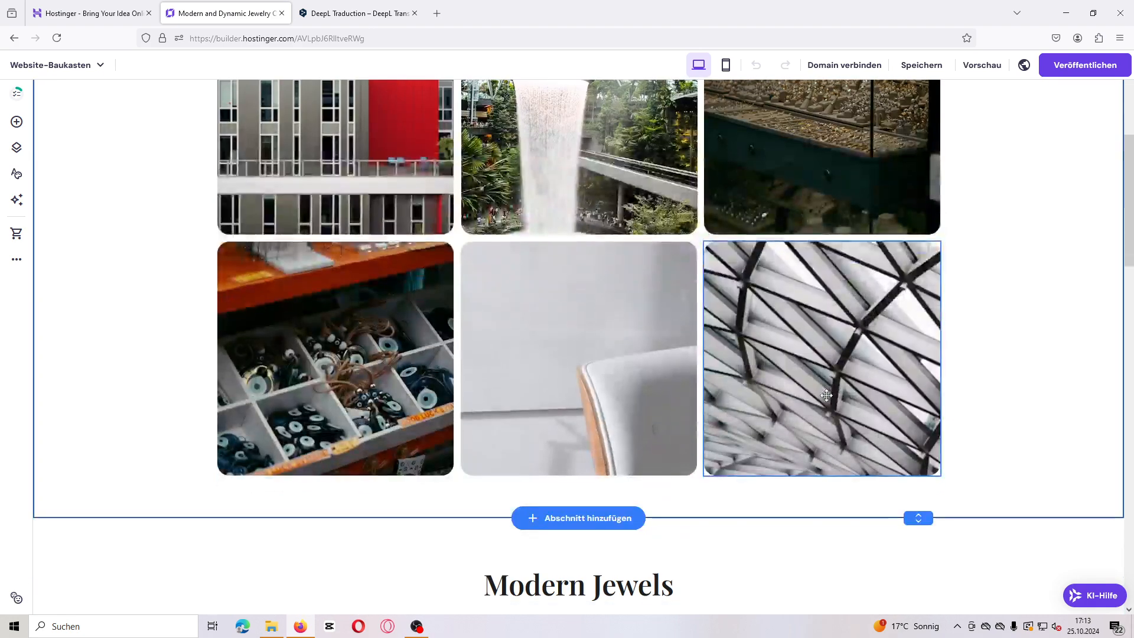
pyautogui.scroll(6, 827, 396)
pyautogui.click(870, 139)
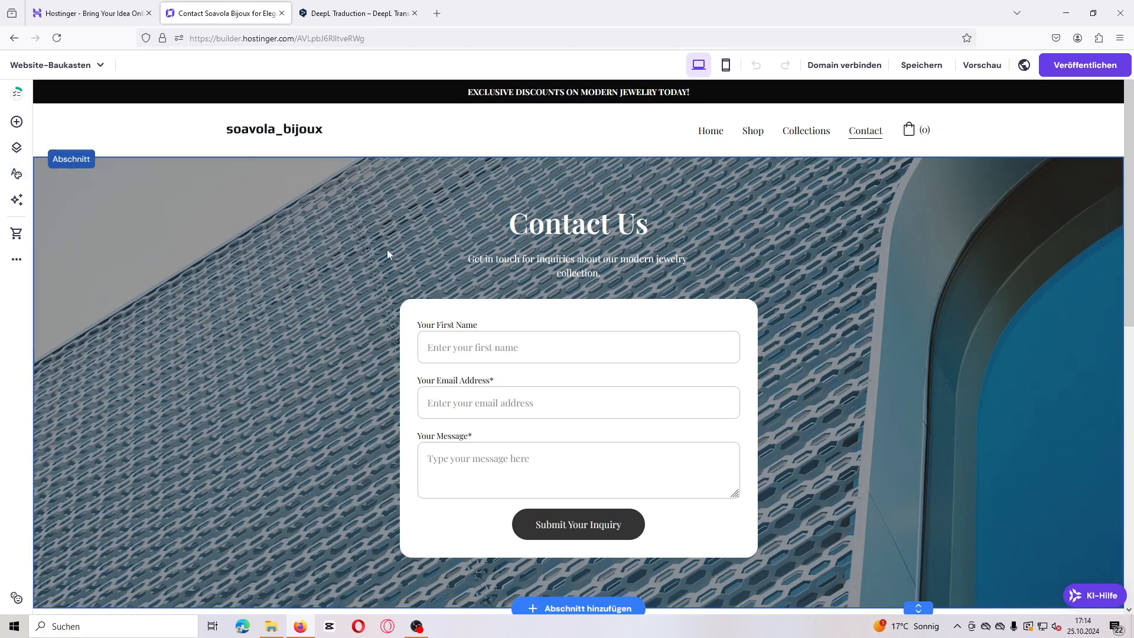
# Step: Open the first product's editing from the Online-Shop panel and confirm the shop setup with Deutschland and EUR (€)
pyautogui.click(22, 237)
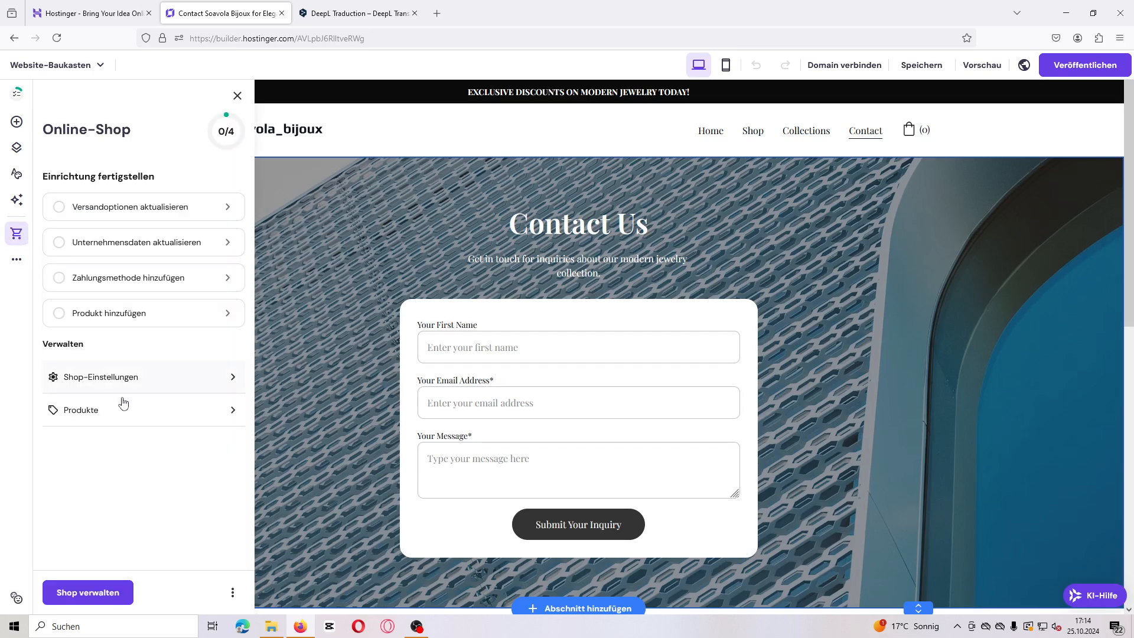
pyautogui.click(96, 409)
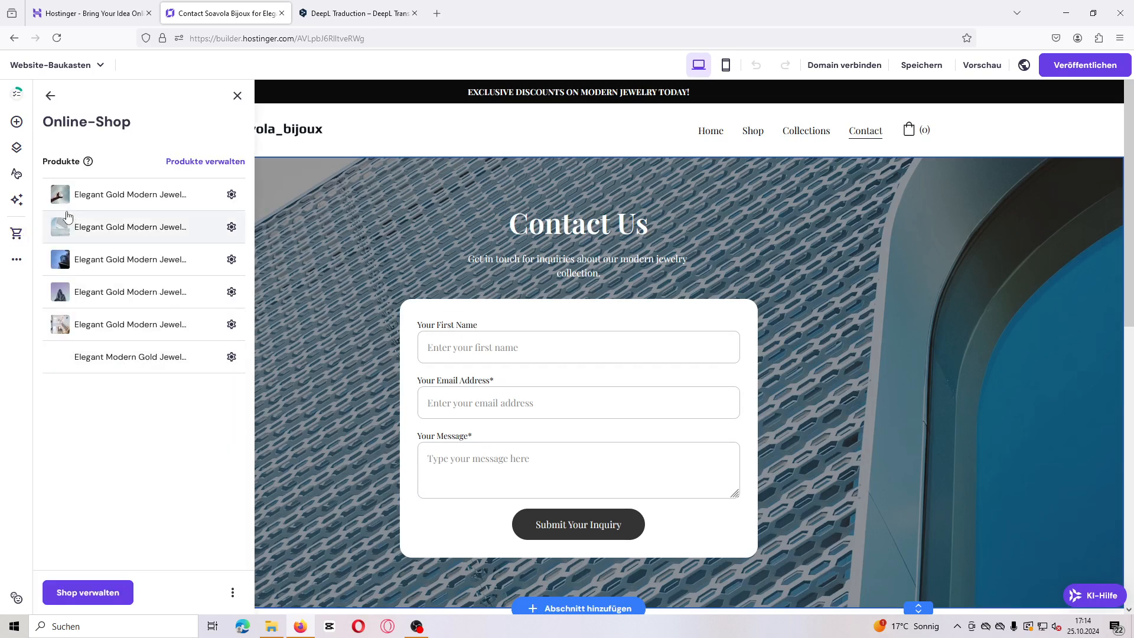
pyautogui.click(114, 197)
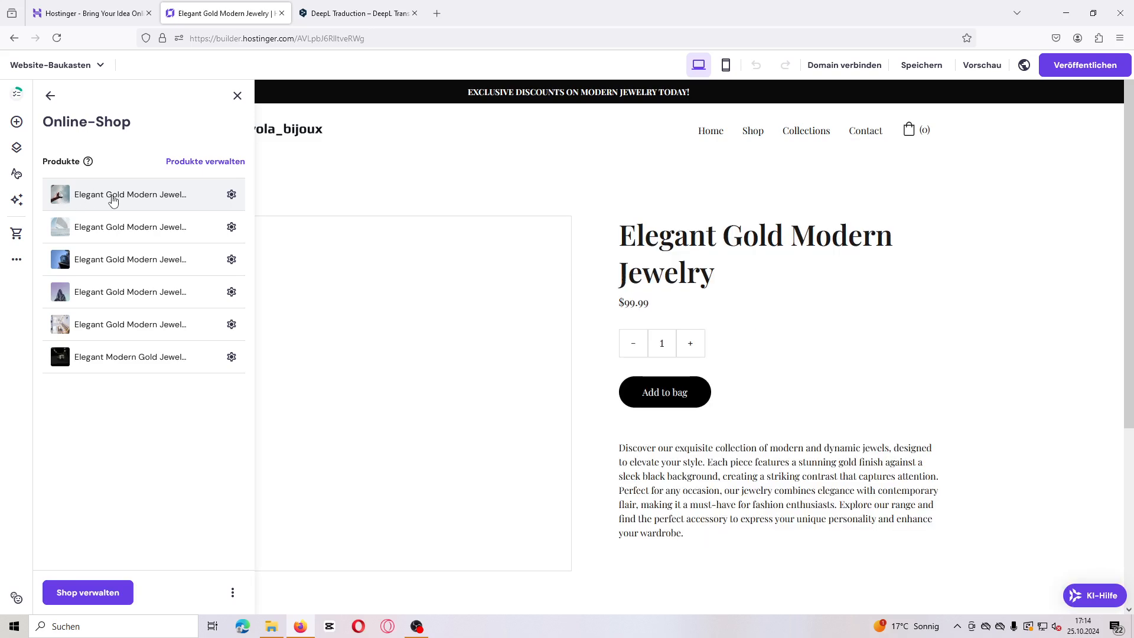
pyautogui.click(231, 195)
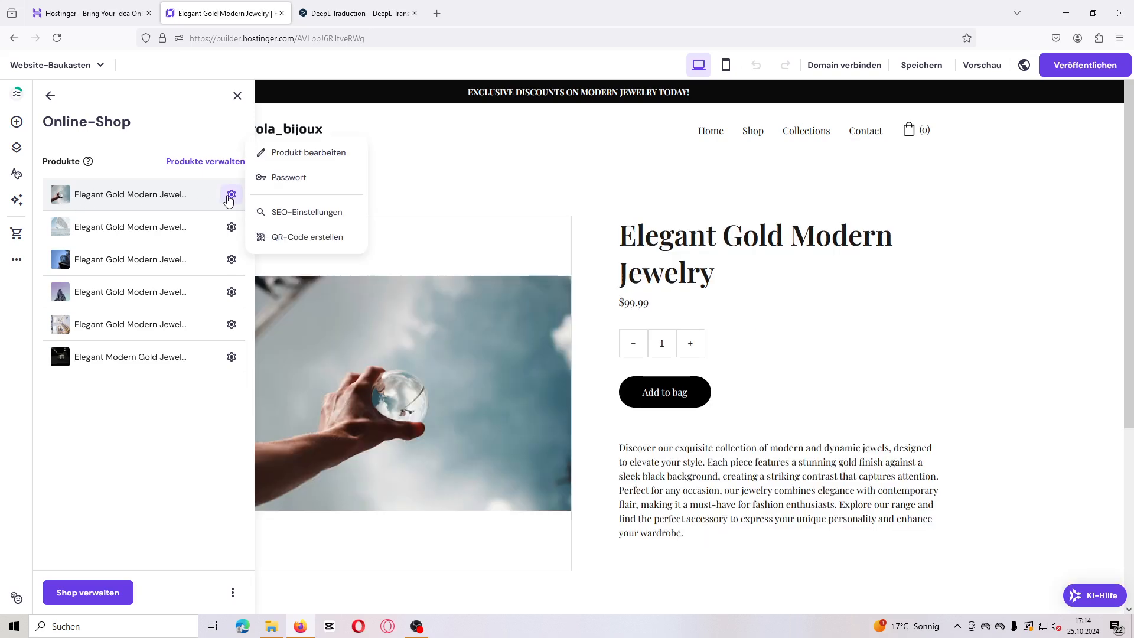
pyautogui.click(293, 154)
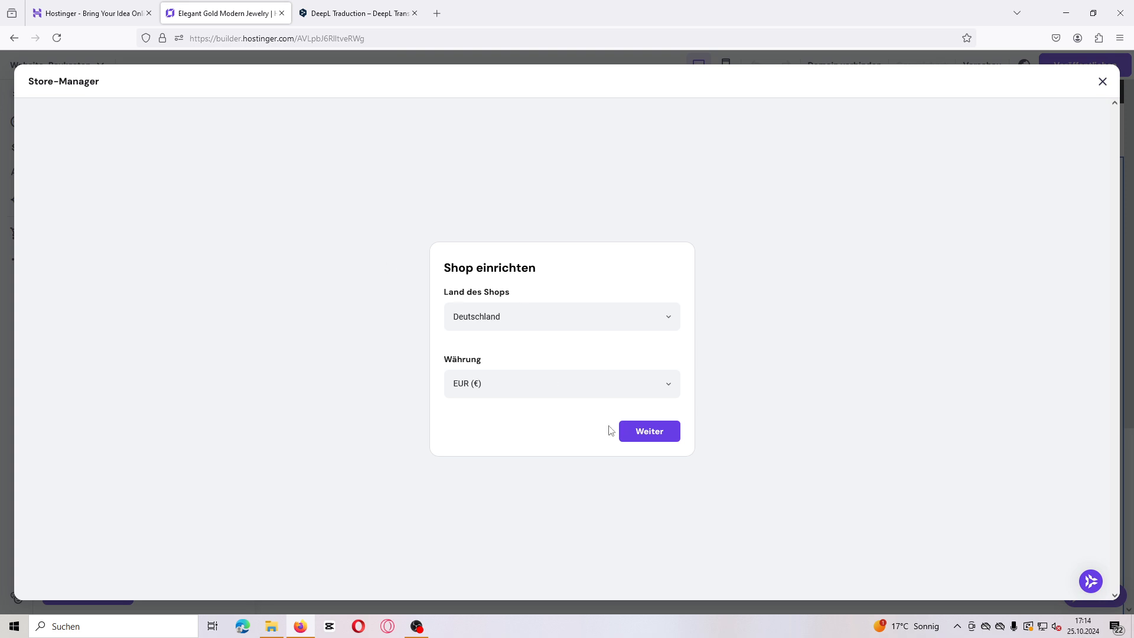
pyautogui.click(646, 432)
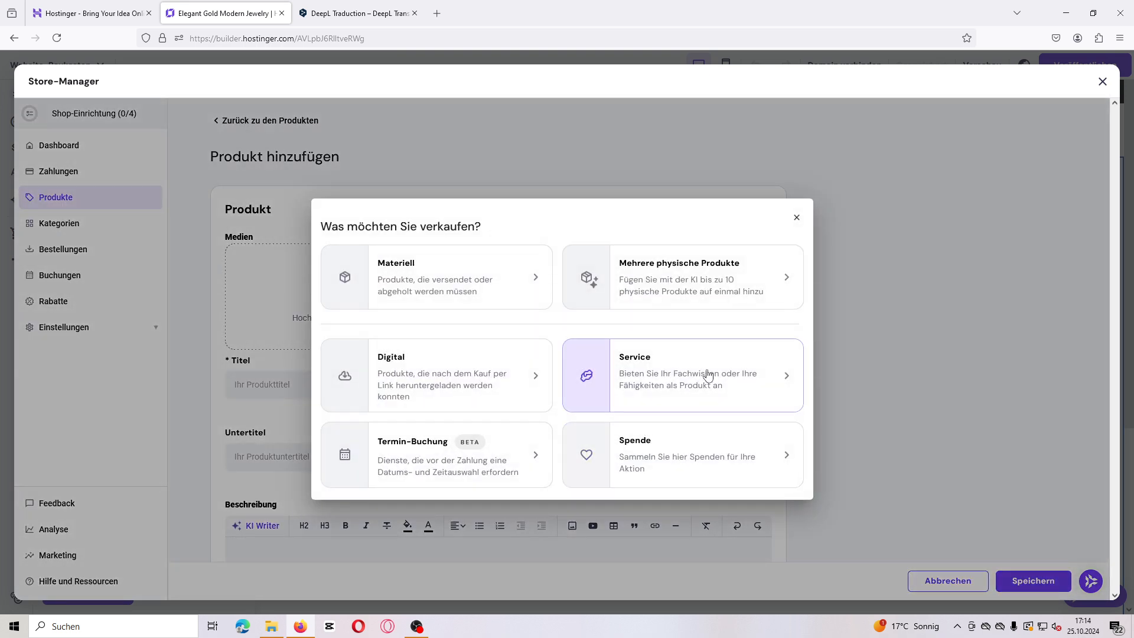
# Step: Open the first product from the store manager's product list and upload image 11 as additional product media
pyautogui.click(797, 219)
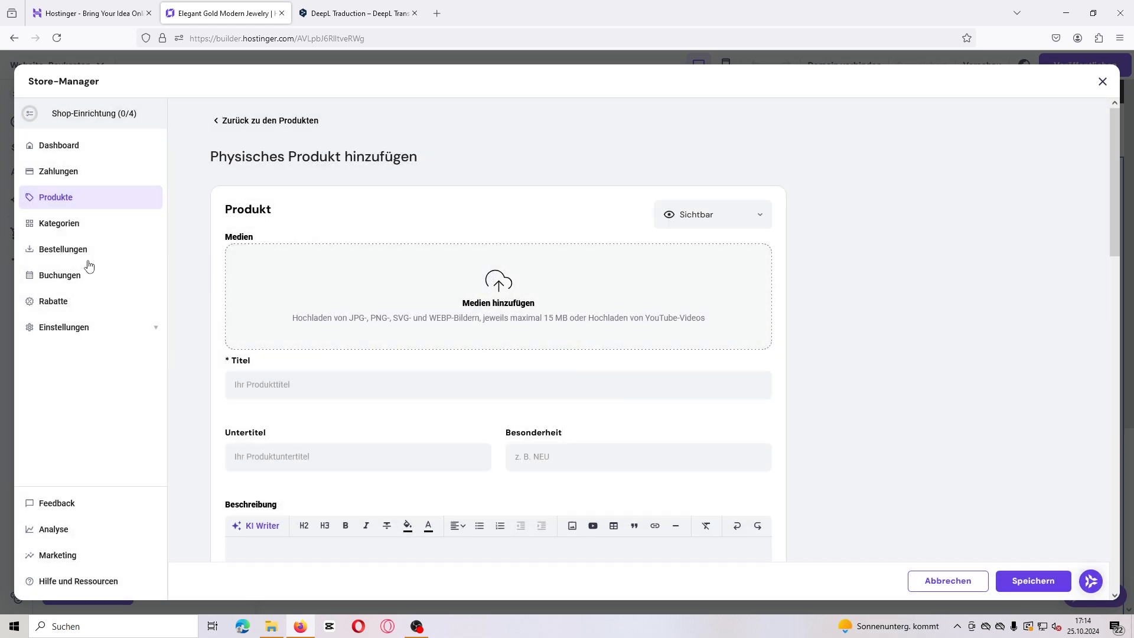
pyautogui.click(61, 205)
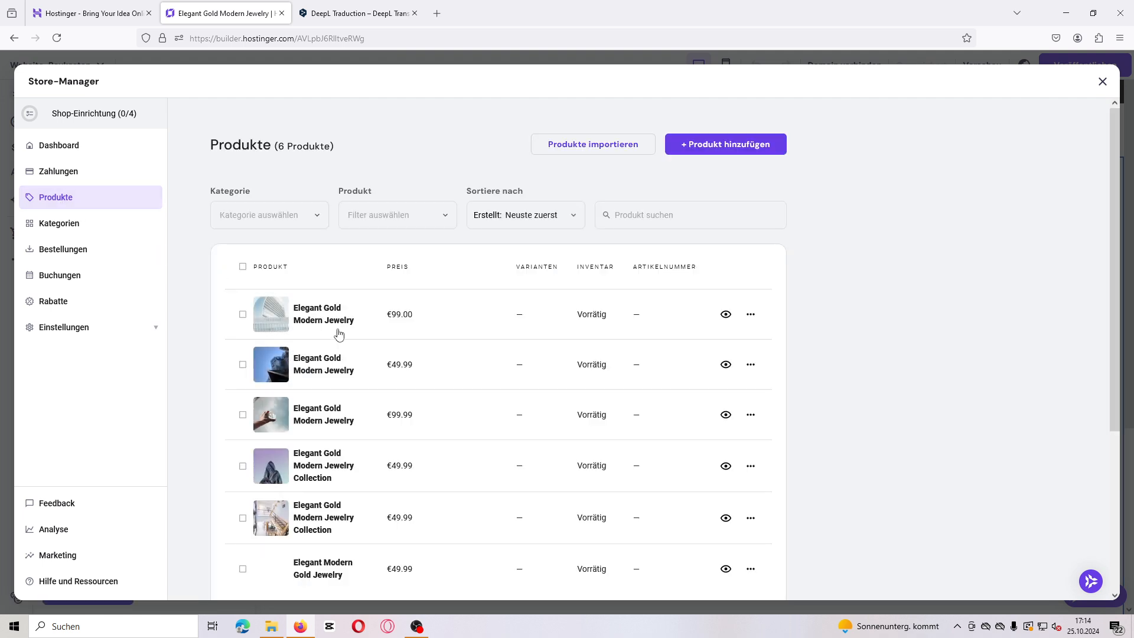
pyautogui.click(751, 317)
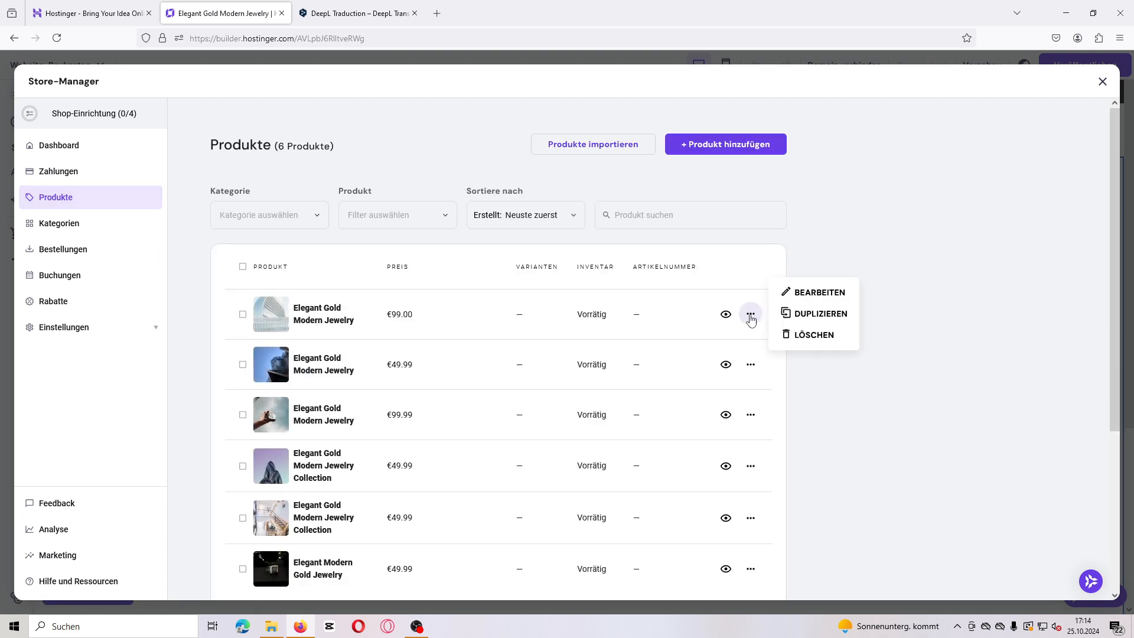
pyautogui.click(817, 293)
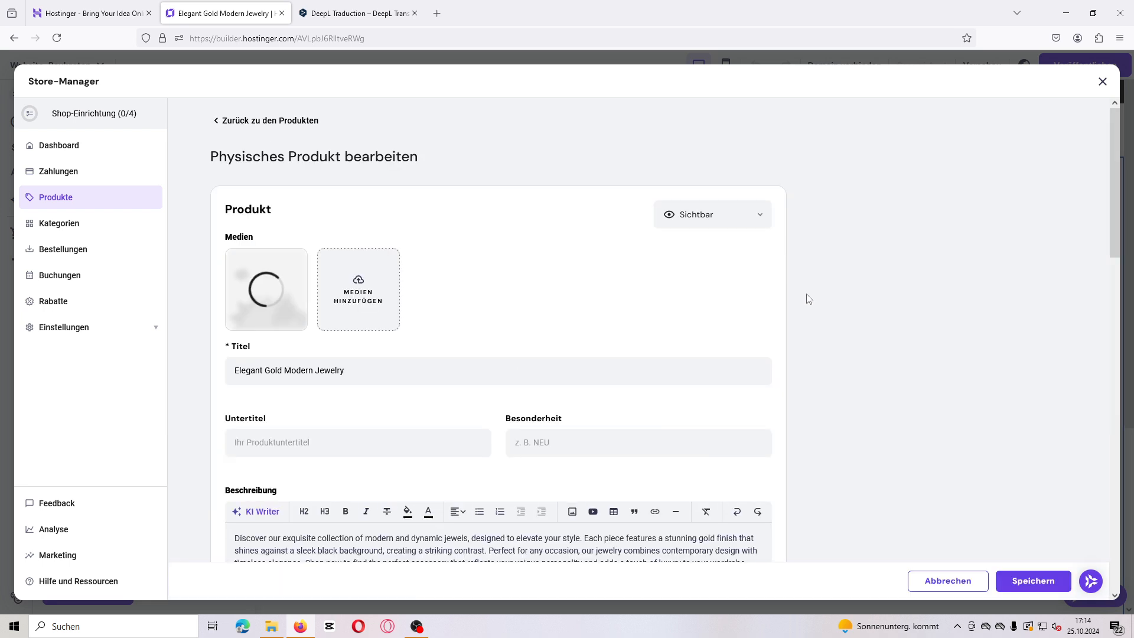
pyautogui.click(358, 287)
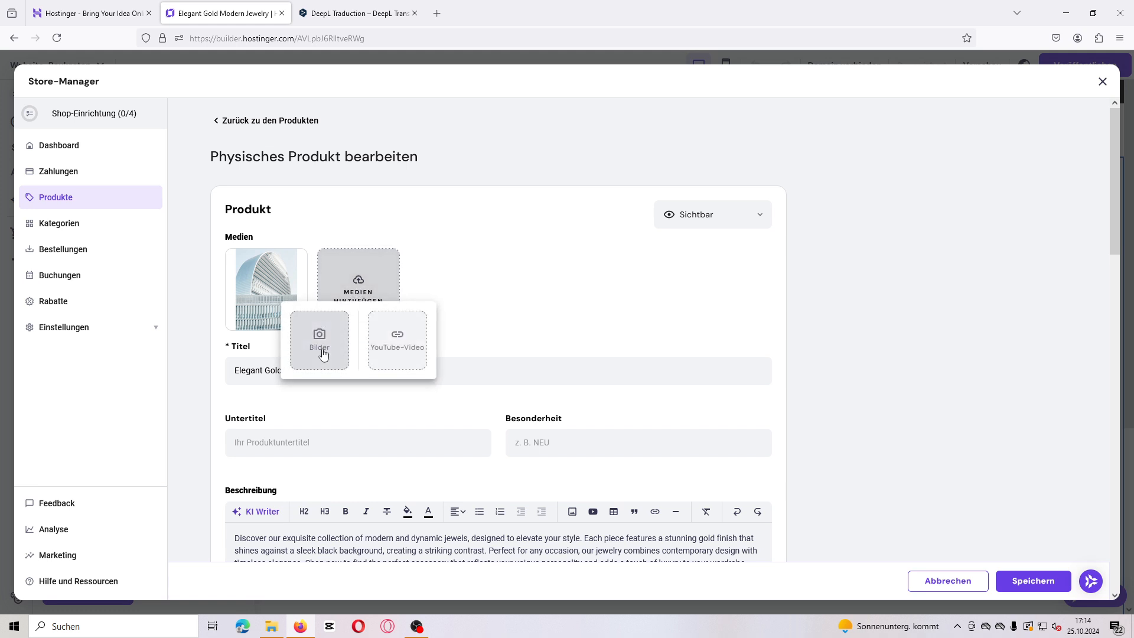
pyautogui.click(320, 343)
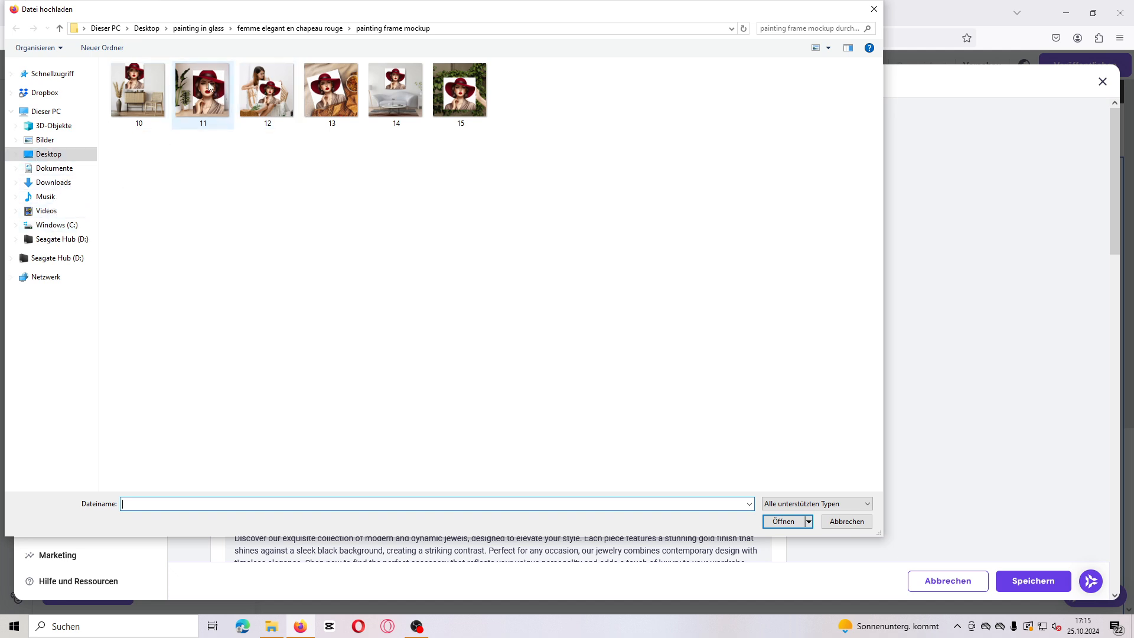
pyautogui.click(198, 98)
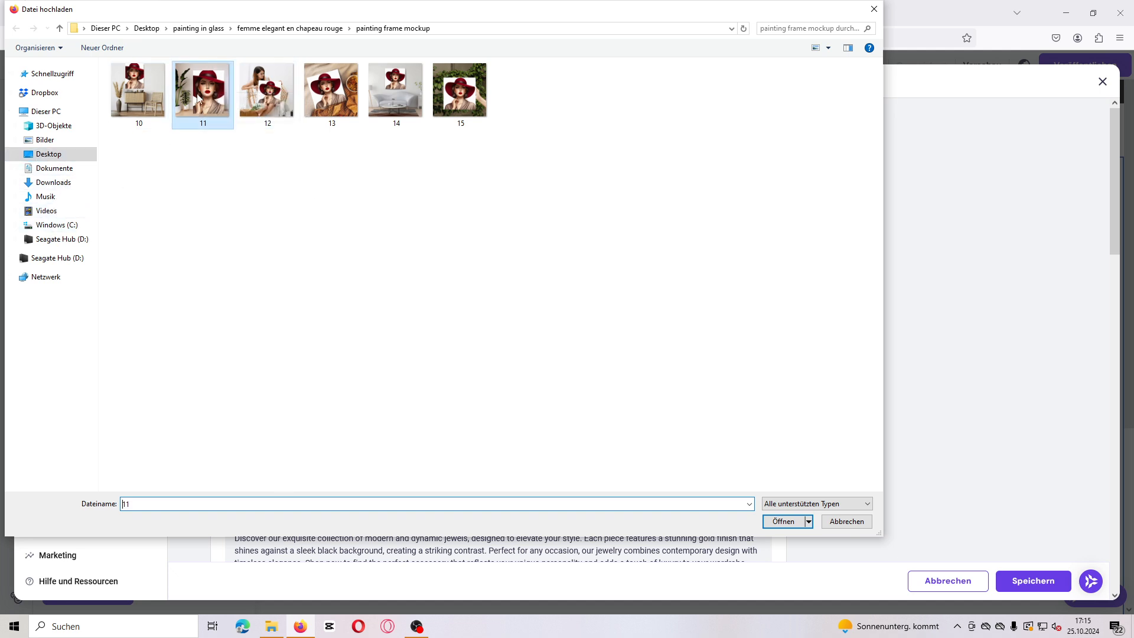
pyautogui.click(783, 522)
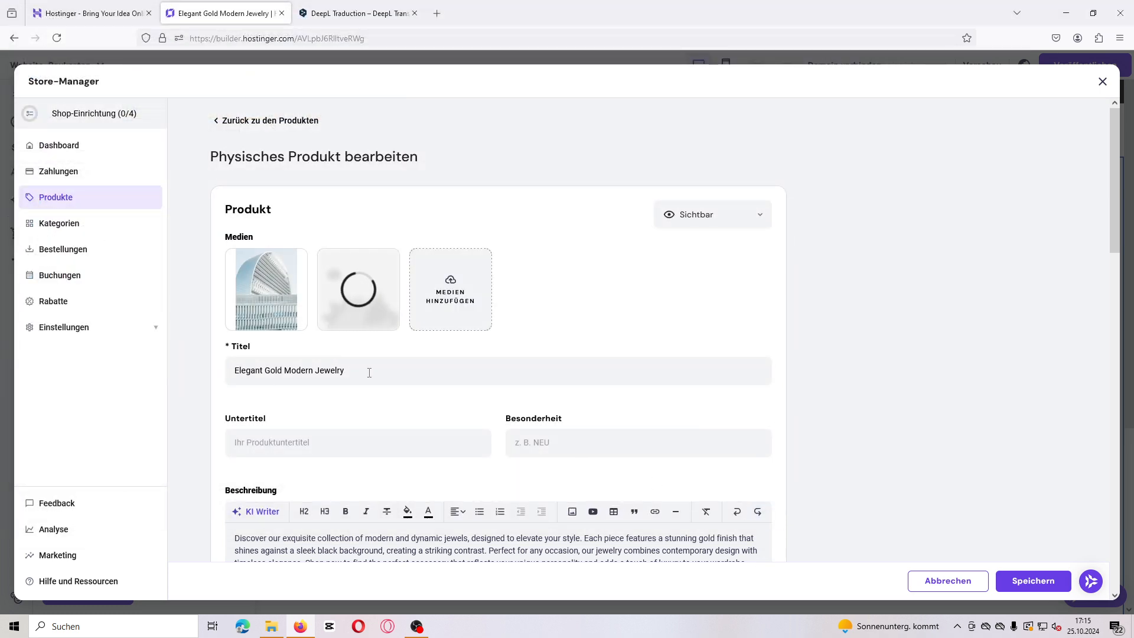
# Step: Delete the product's original building image, save the product and close the store manager
pyautogui.scroll(-4, 311, 346)
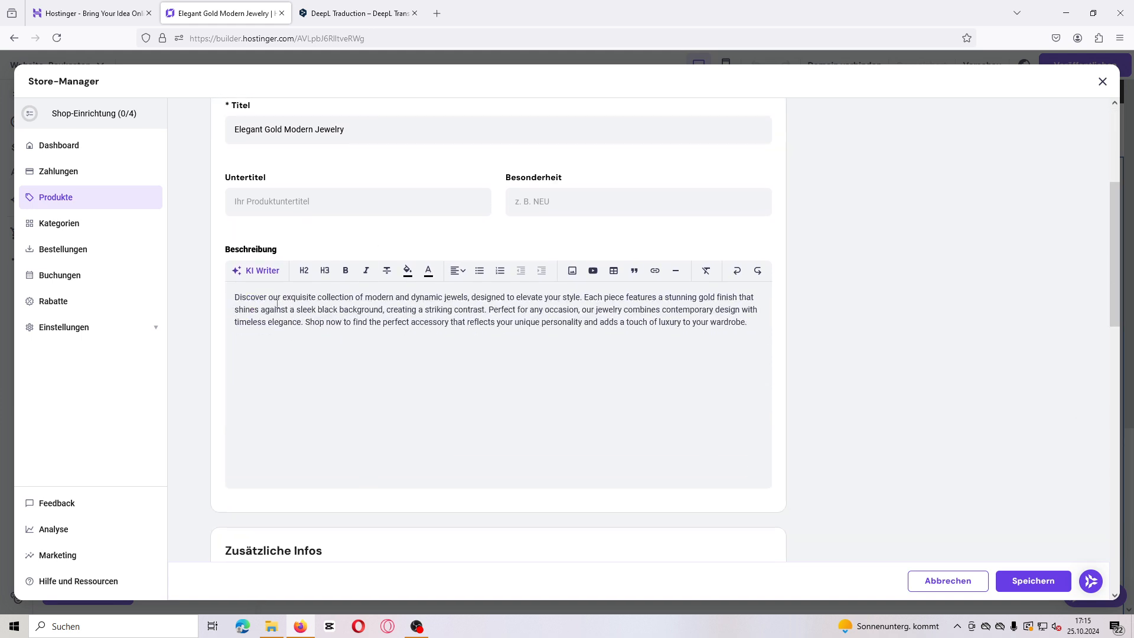
pyautogui.scroll(2, 419, 368)
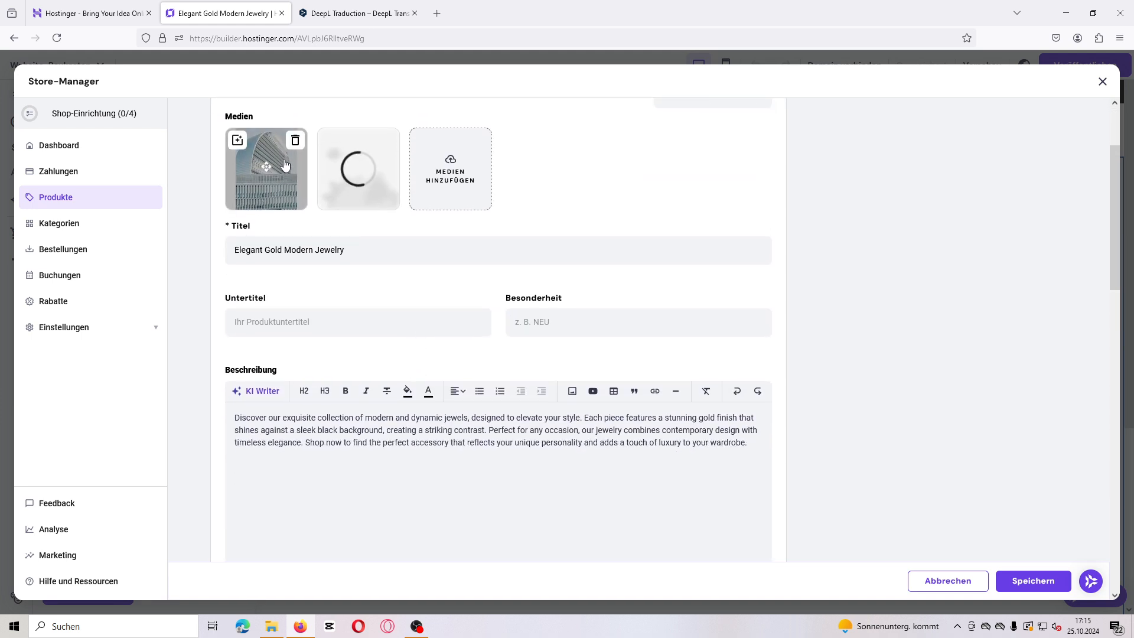
pyautogui.scroll(2, 403, 220)
pyautogui.moveTo(304, 287)
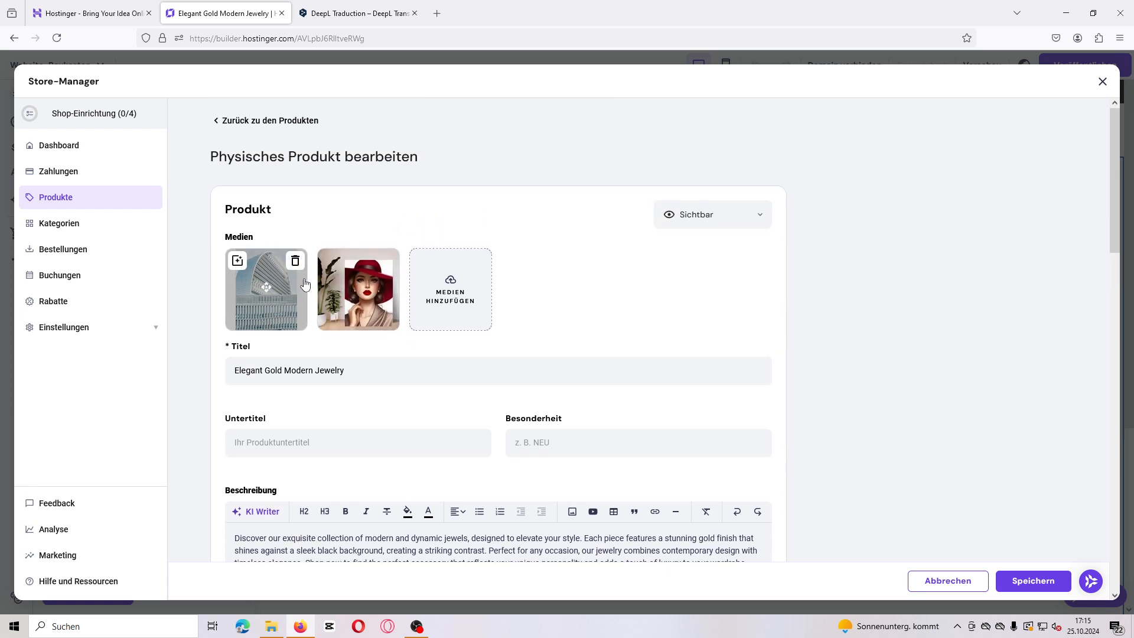
pyautogui.click(296, 263)
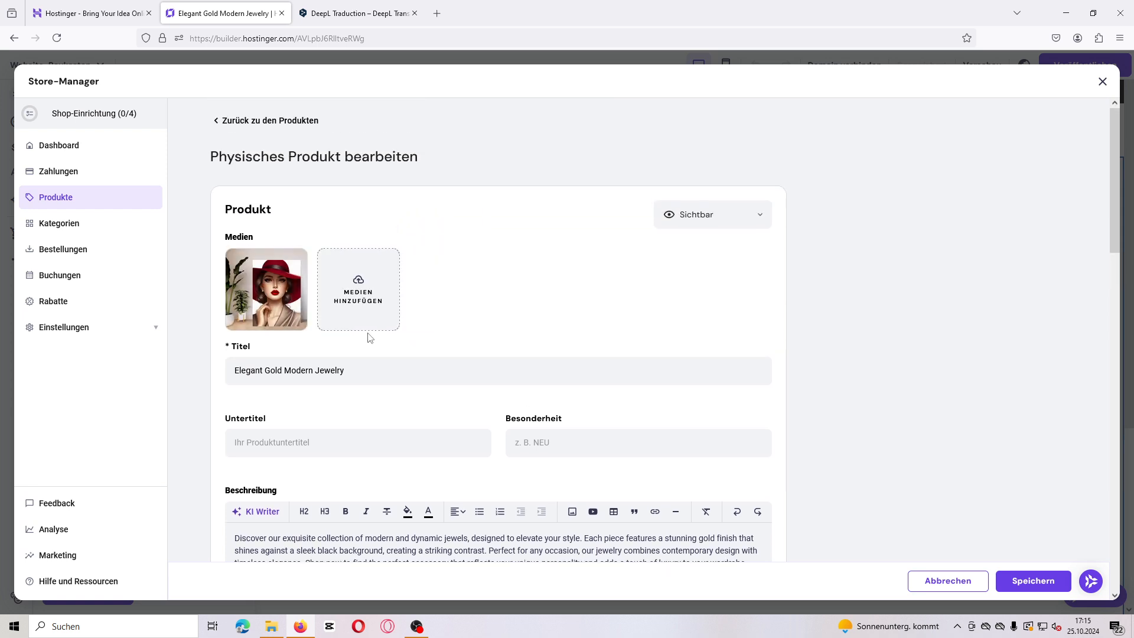
pyautogui.click(1013, 578)
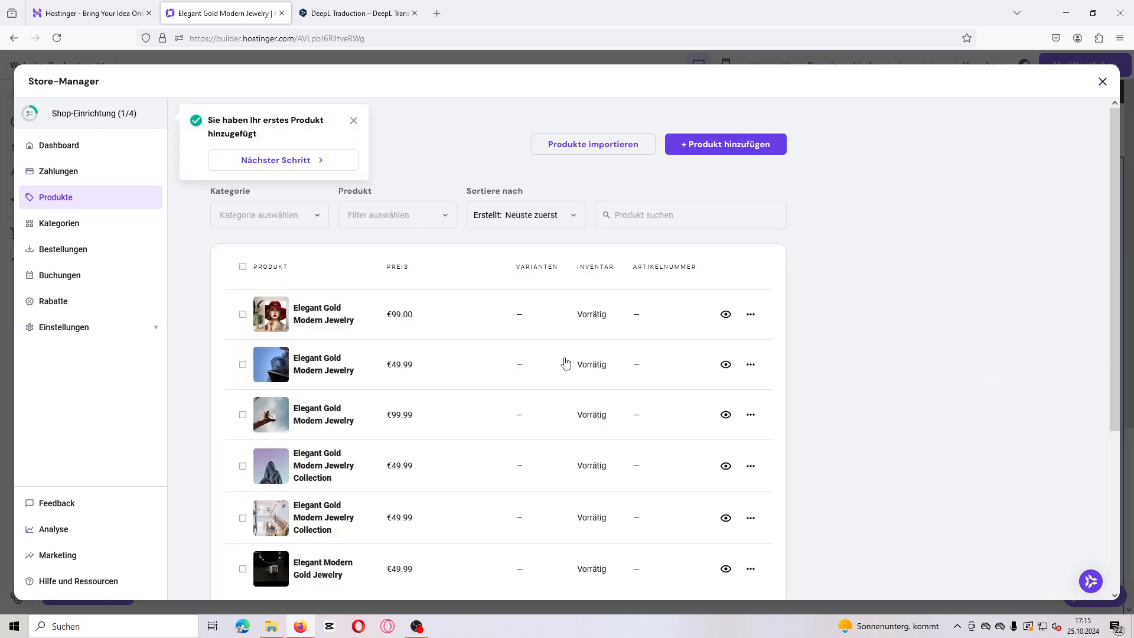
pyautogui.click(1102, 82)
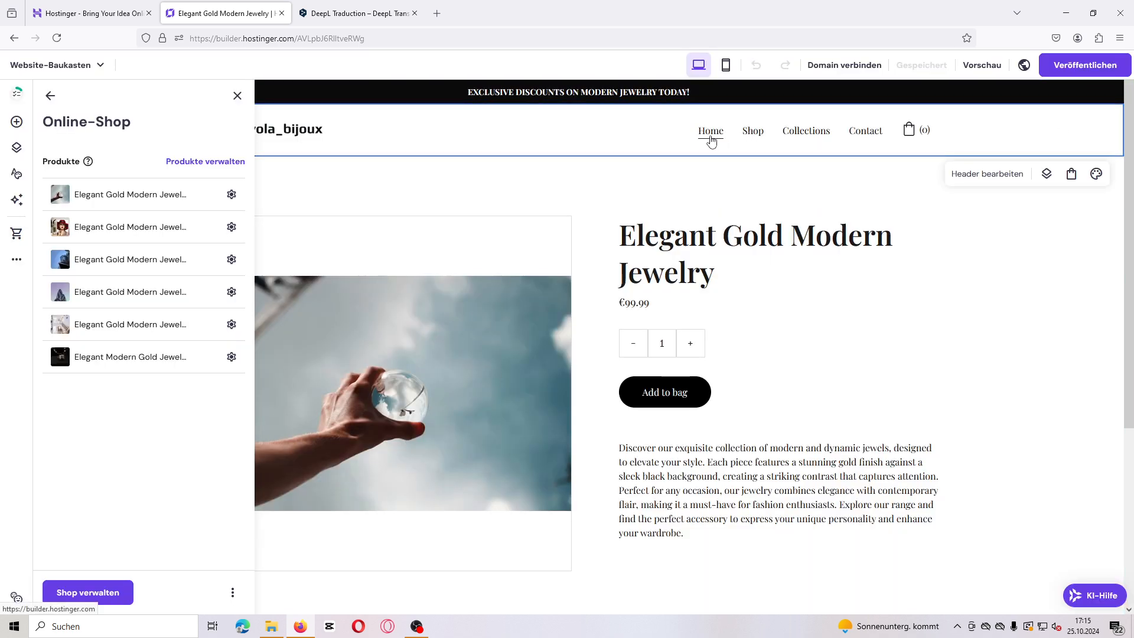
# Step: Review the Shop page for the updated product image and open the Collections page
pyautogui.click(712, 137)
pyautogui.click(755, 133)
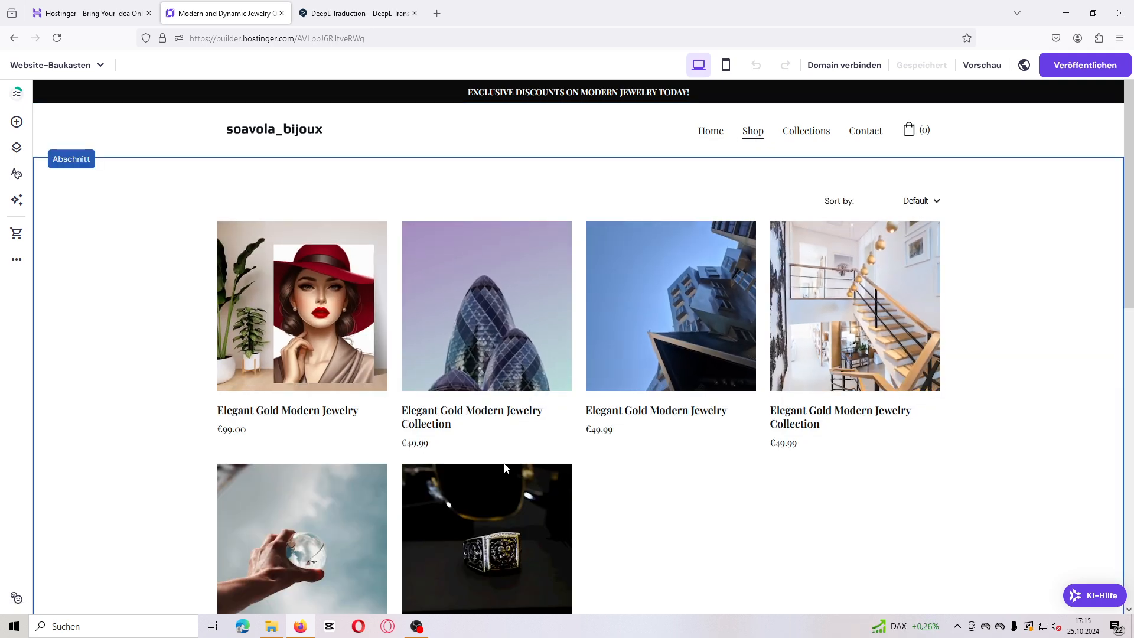
pyautogui.scroll(-5, 508, 464)
pyautogui.scroll(3, 445, 290)
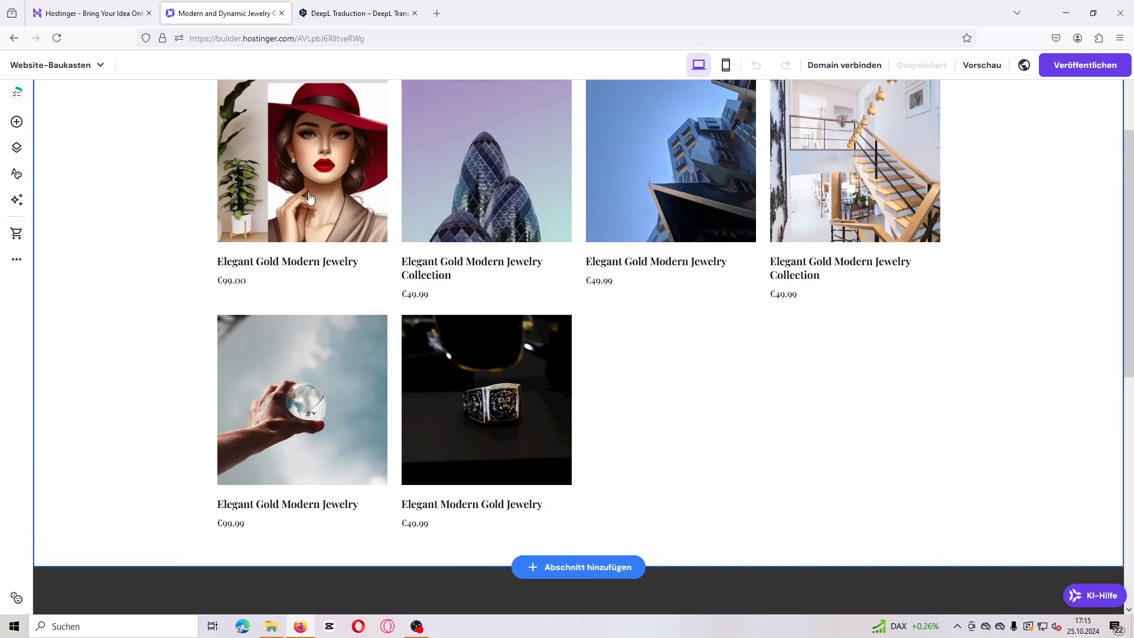
pyautogui.scroll(2, 312, 198)
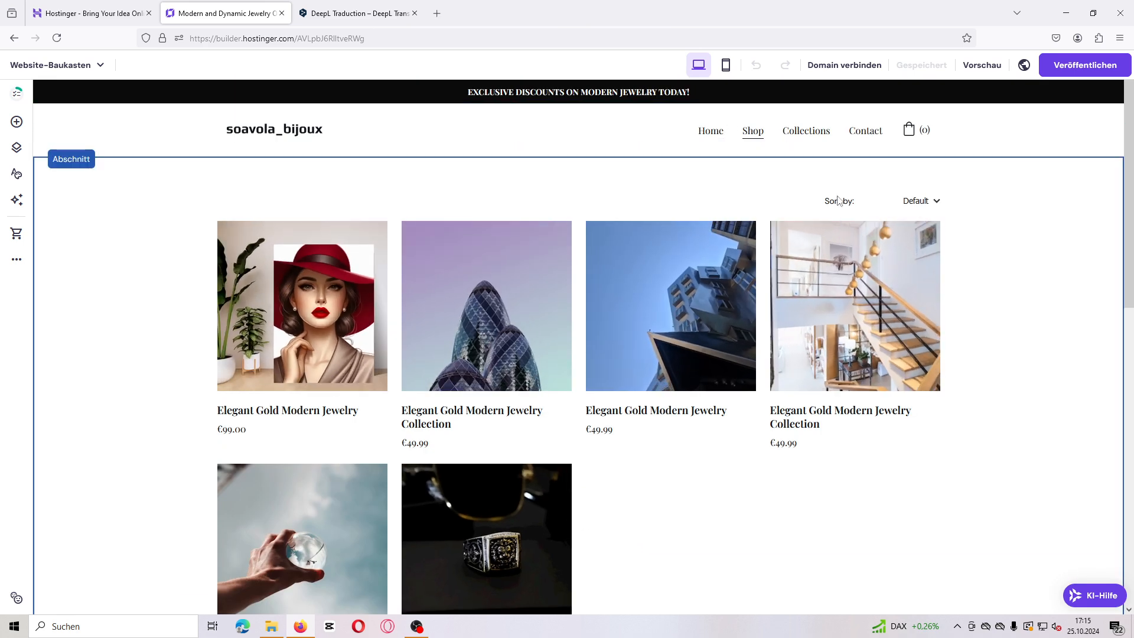
pyautogui.click(811, 134)
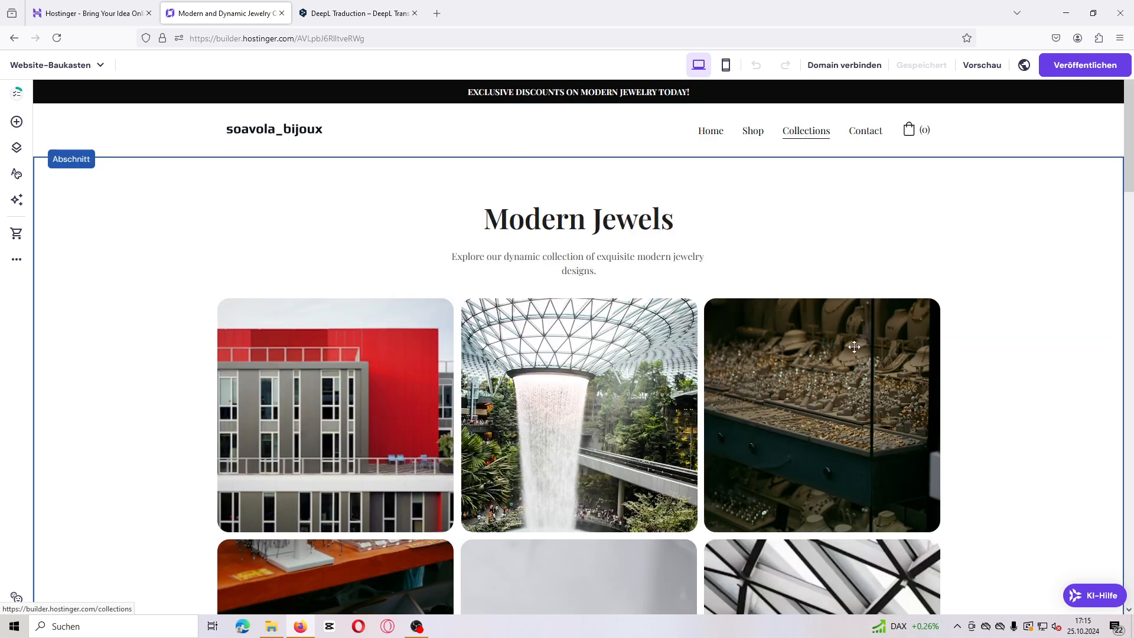
pyautogui.click(378, 442)
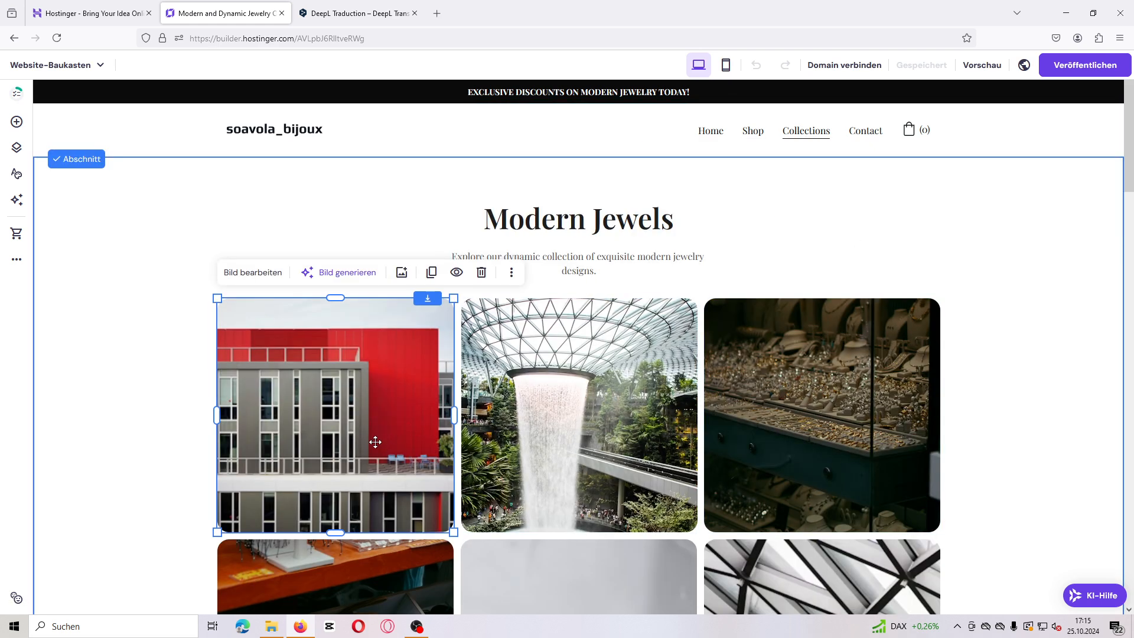
pyautogui.click(401, 273)
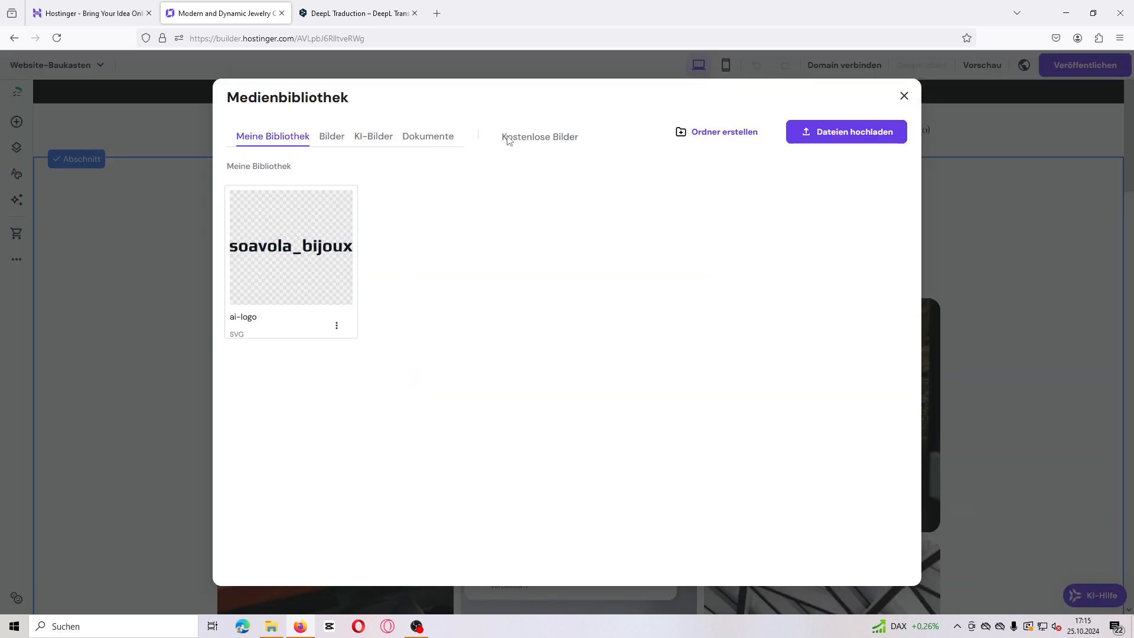
pyautogui.click(843, 133)
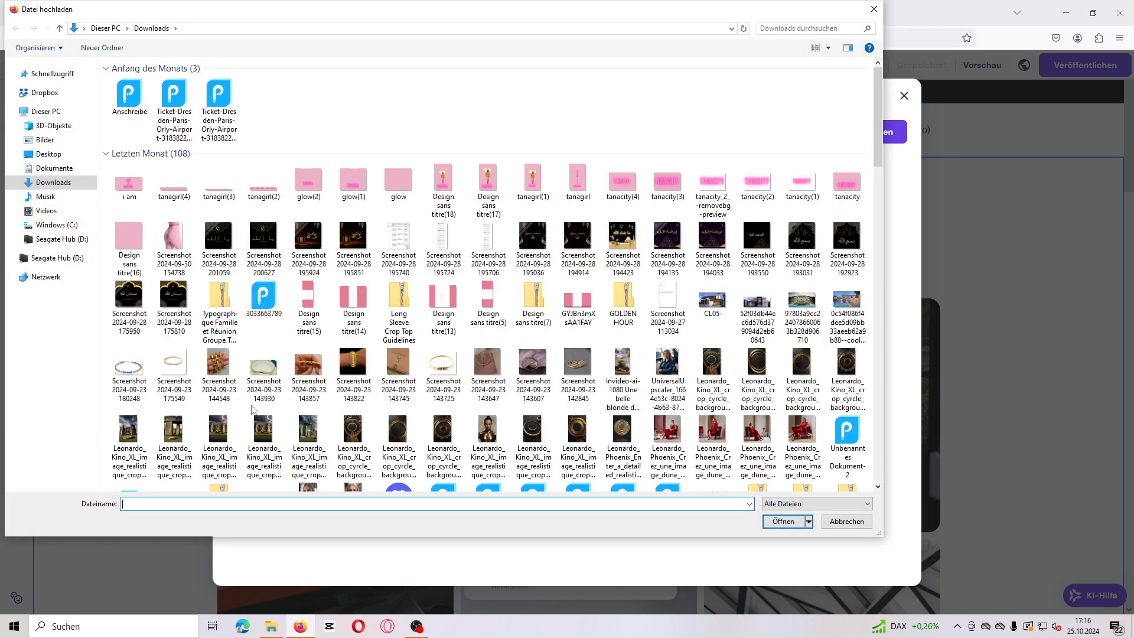
pyautogui.click(218, 370)
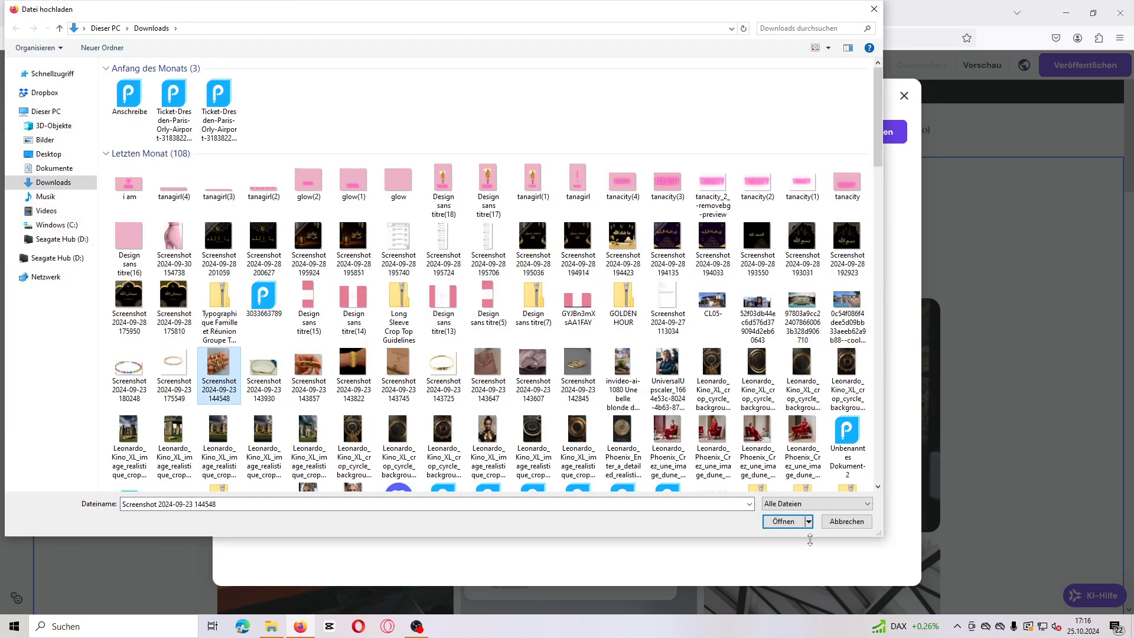
pyautogui.click(785, 524)
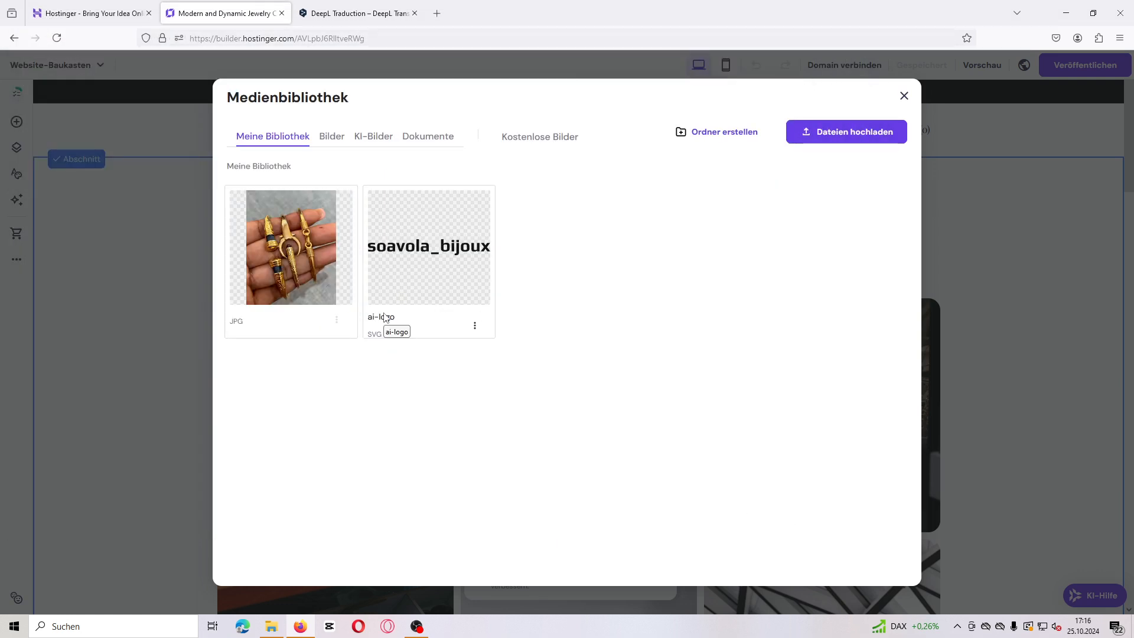
pyautogui.click(832, 134)
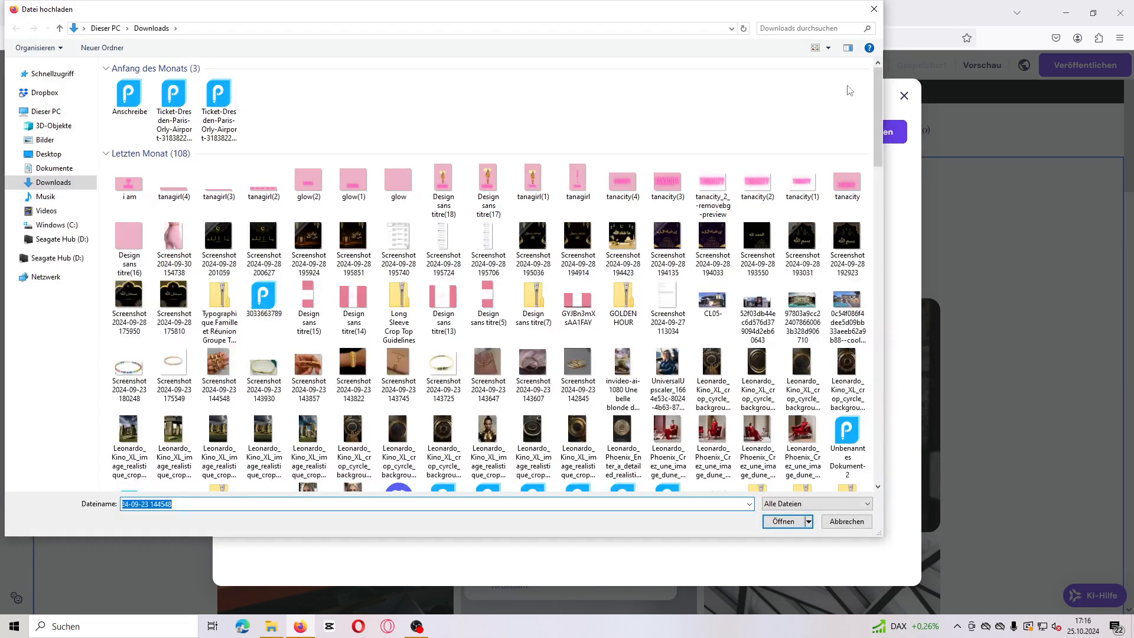
pyautogui.click(873, 9)
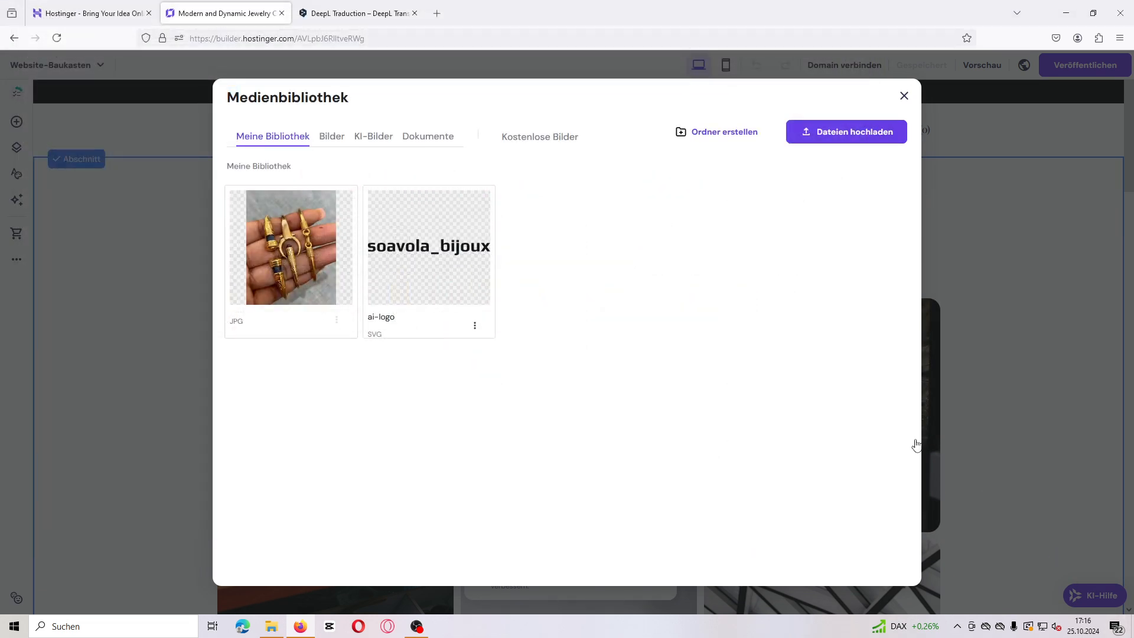
pyautogui.click(308, 248)
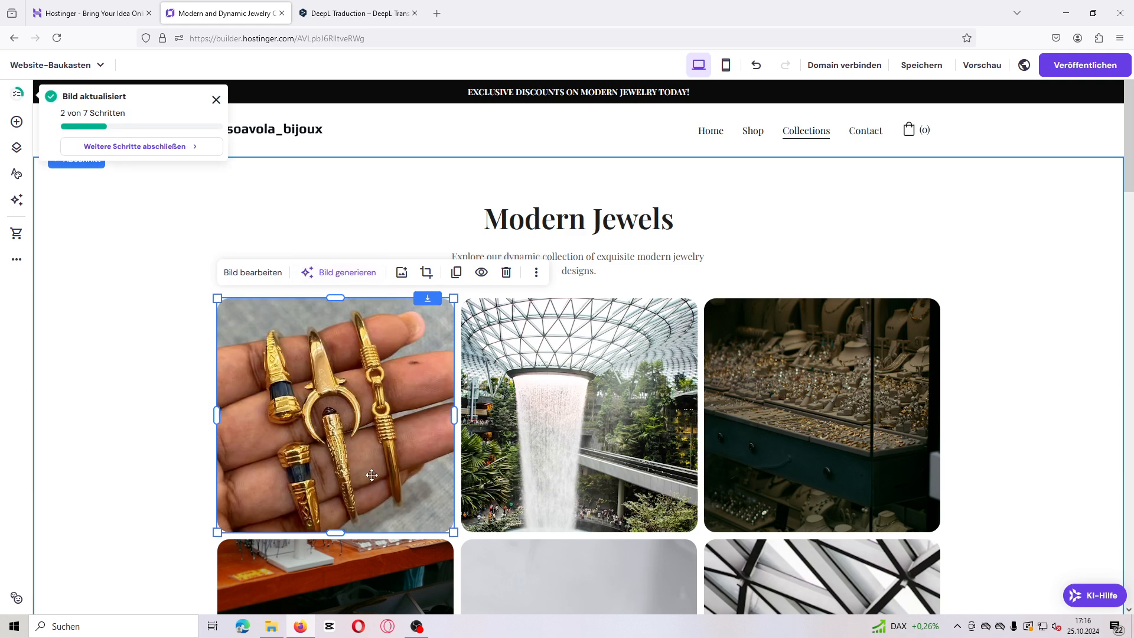
pyautogui.scroll(-1, 768, 449)
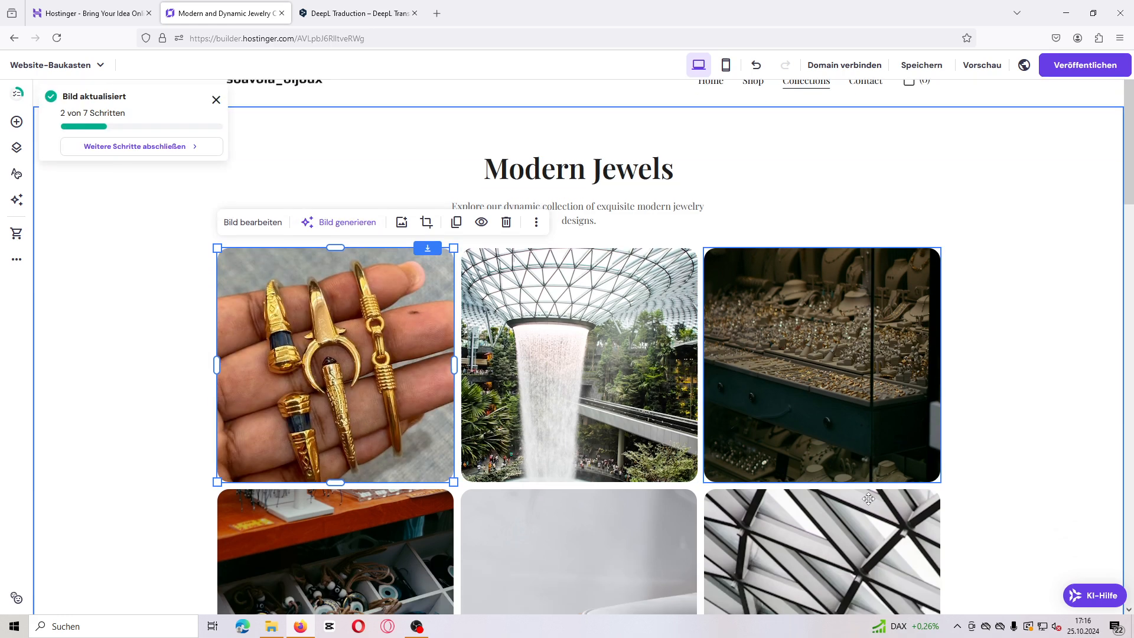
pyautogui.click(617, 392)
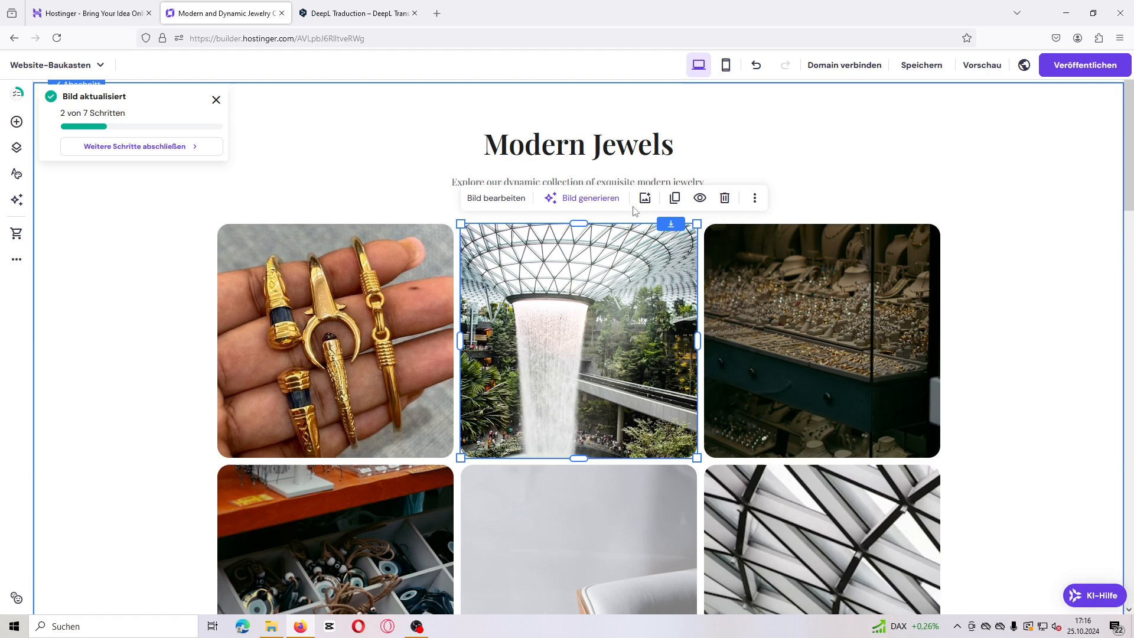
pyautogui.click(645, 198)
pyautogui.click(833, 137)
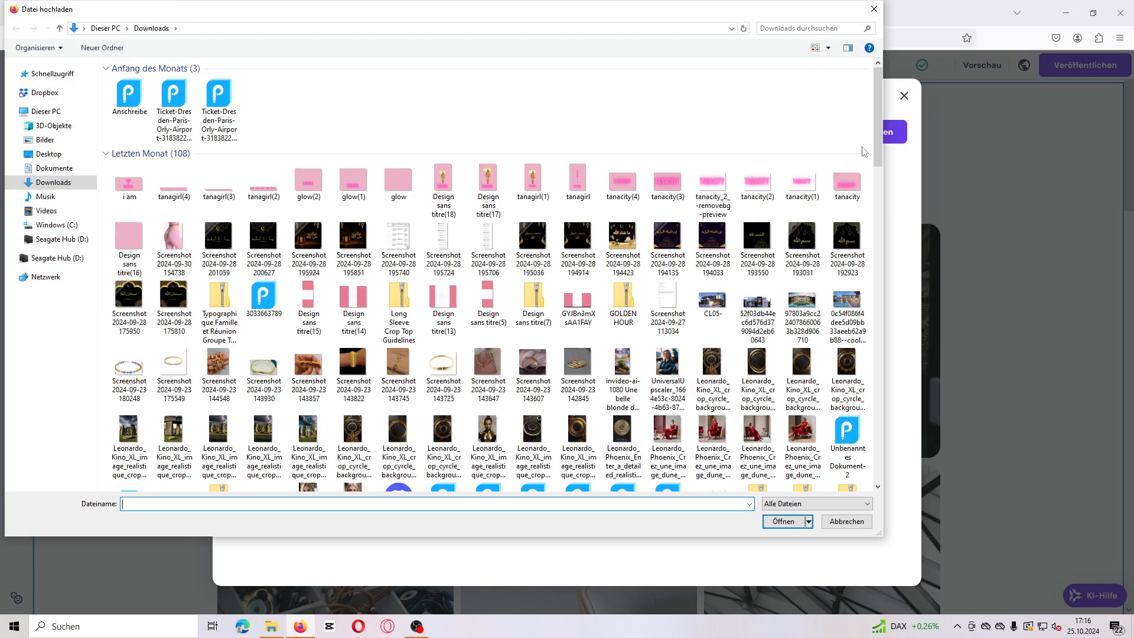
pyautogui.click(578, 367)
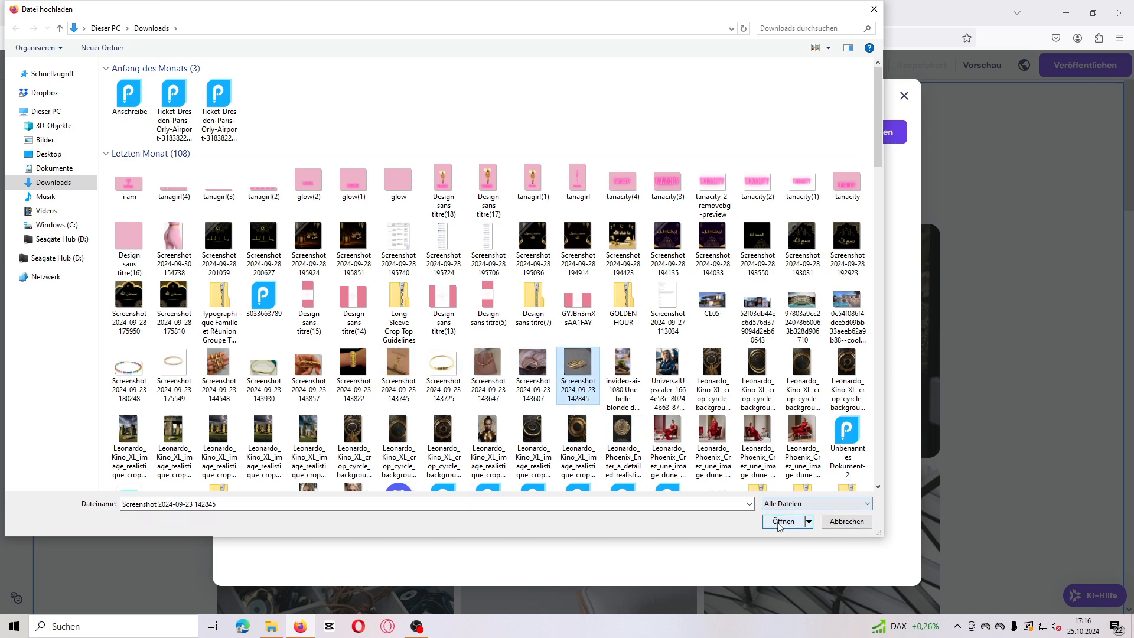
pyautogui.click(781, 522)
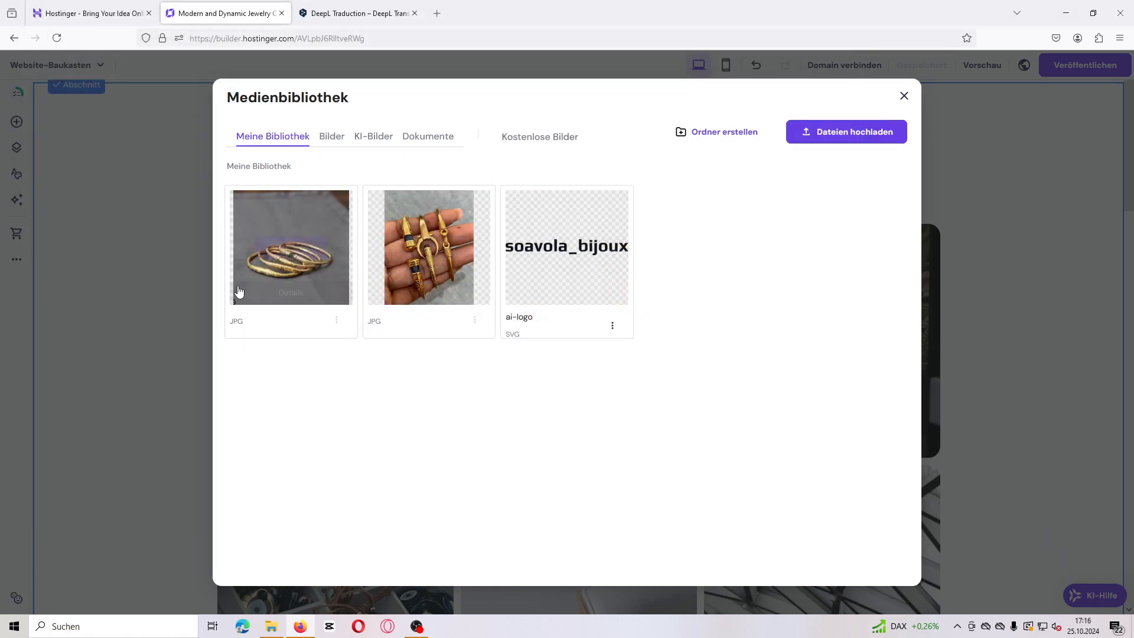
pyautogui.click(289, 254)
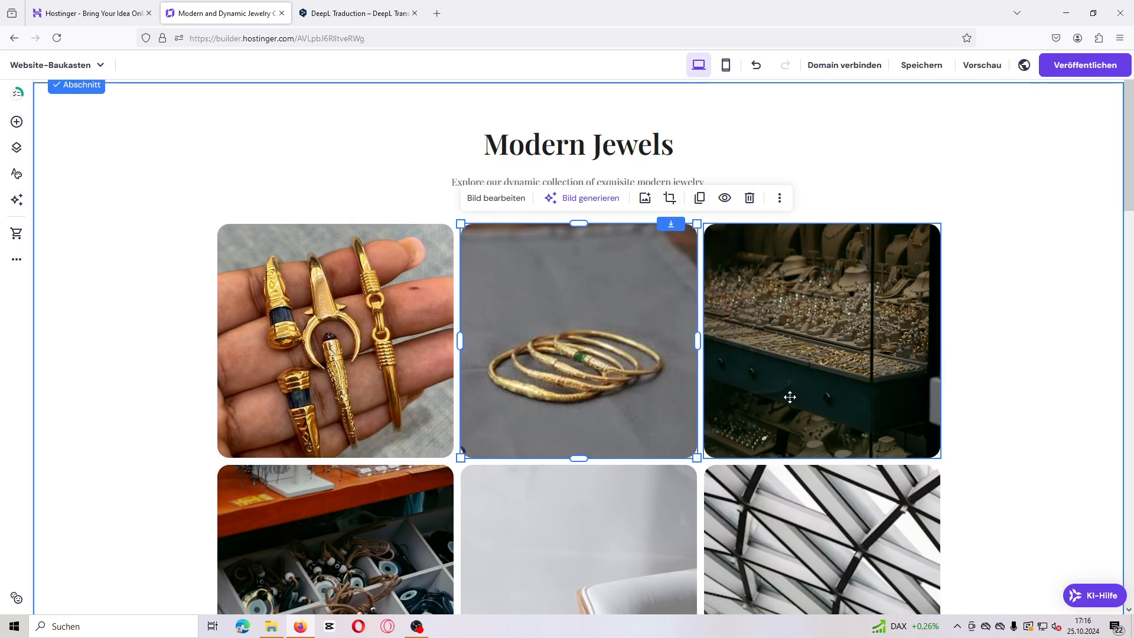
# Step: Publish the website, then open the live preview link and scroll through its home page
pyautogui.click(1067, 74)
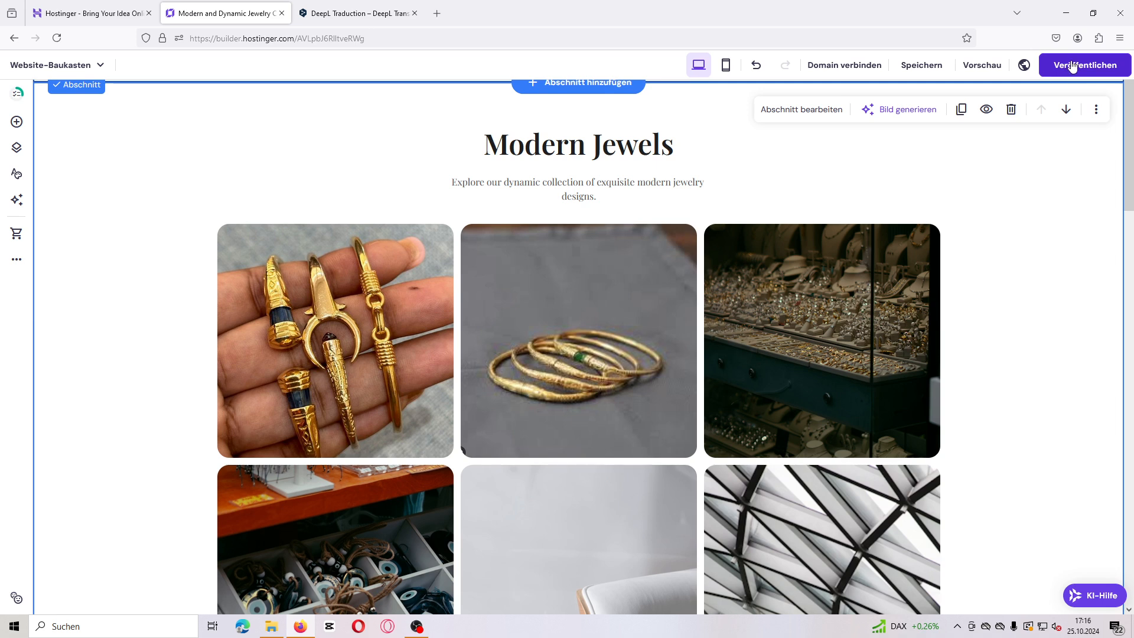
pyautogui.click(1072, 67)
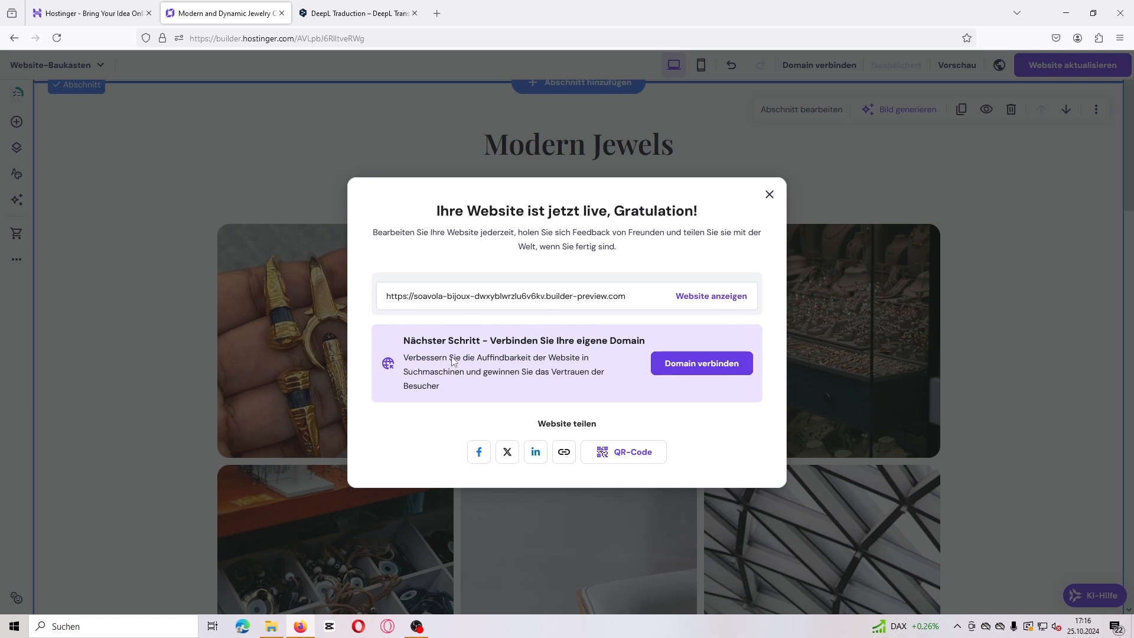
pyautogui.click(398, 301)
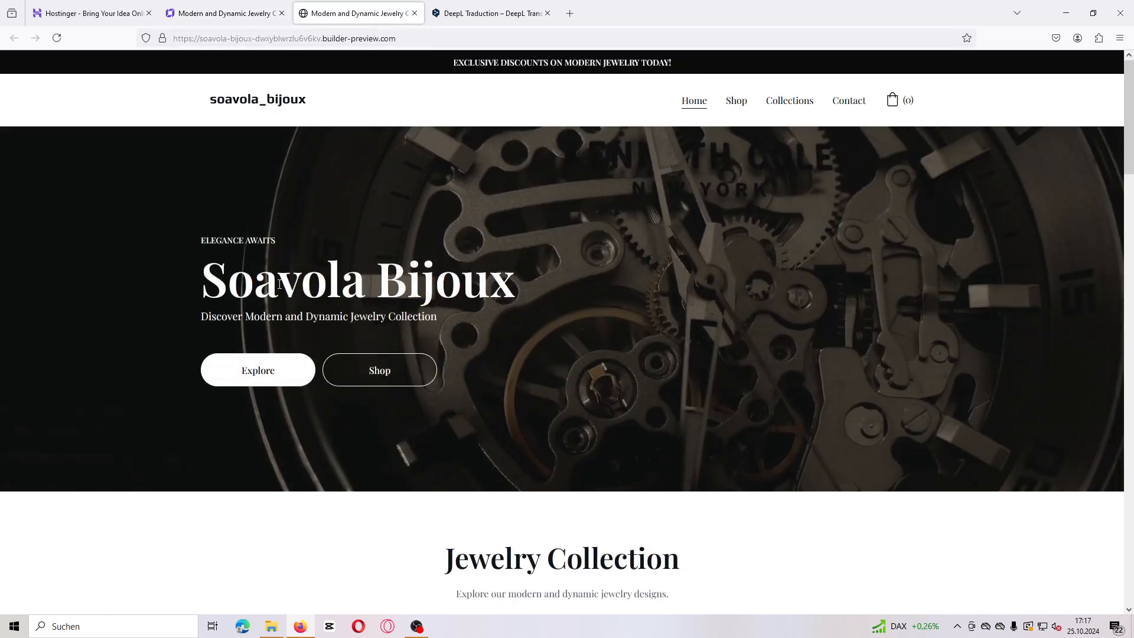
pyautogui.scroll(-3, 1034, 227)
pyautogui.scroll(-3, 1034, 229)
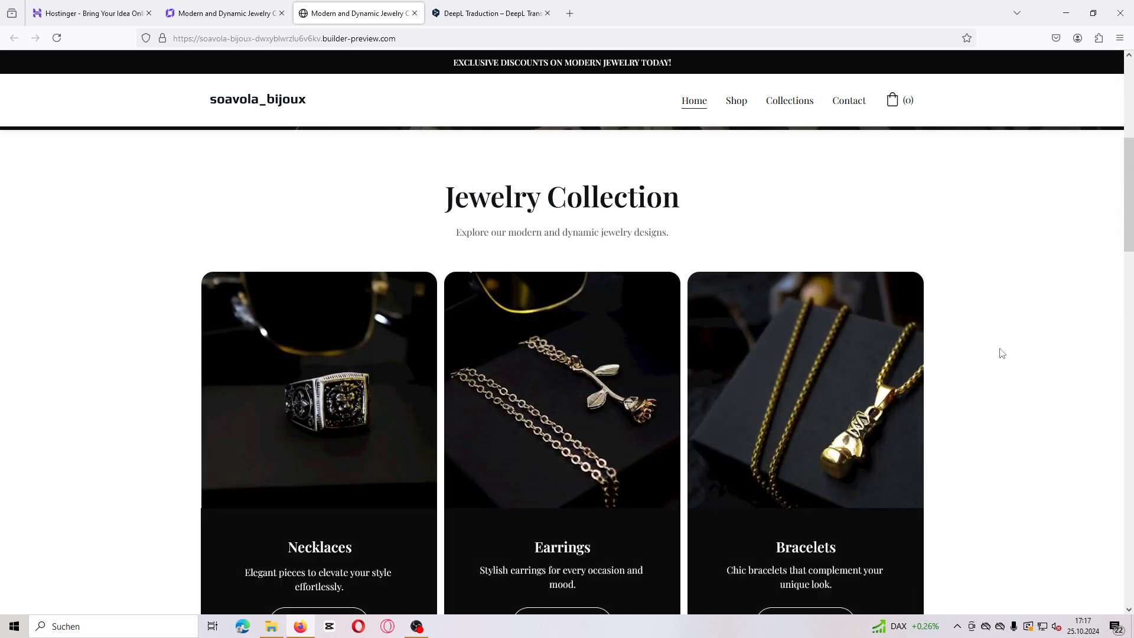
pyautogui.moveTo(1126, 174); pyautogui.dragTo(1131, 77)
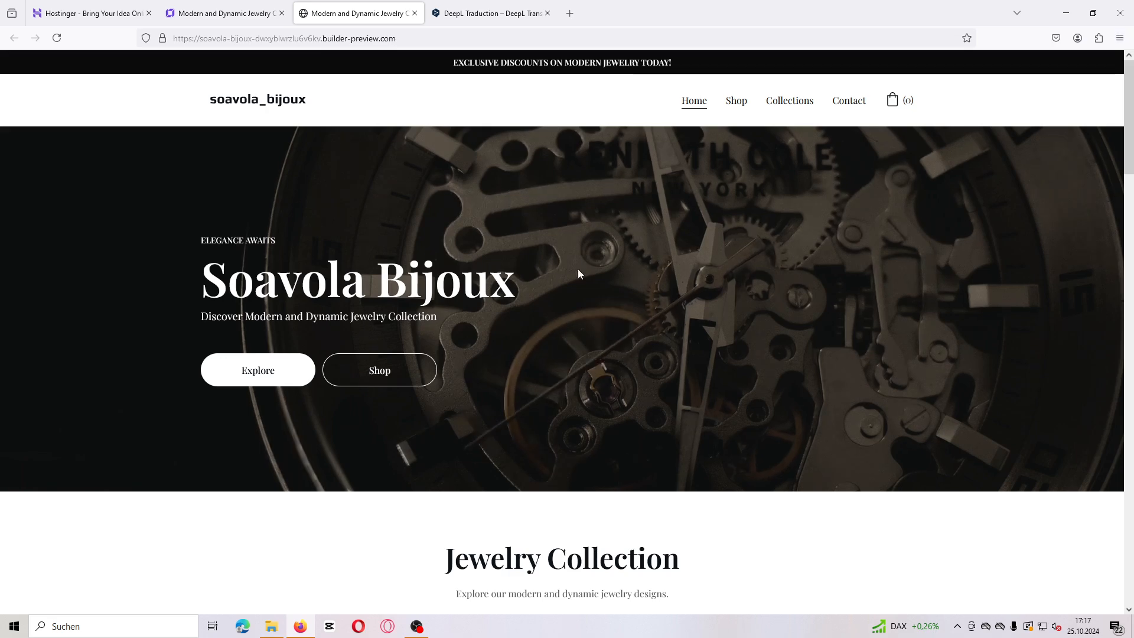